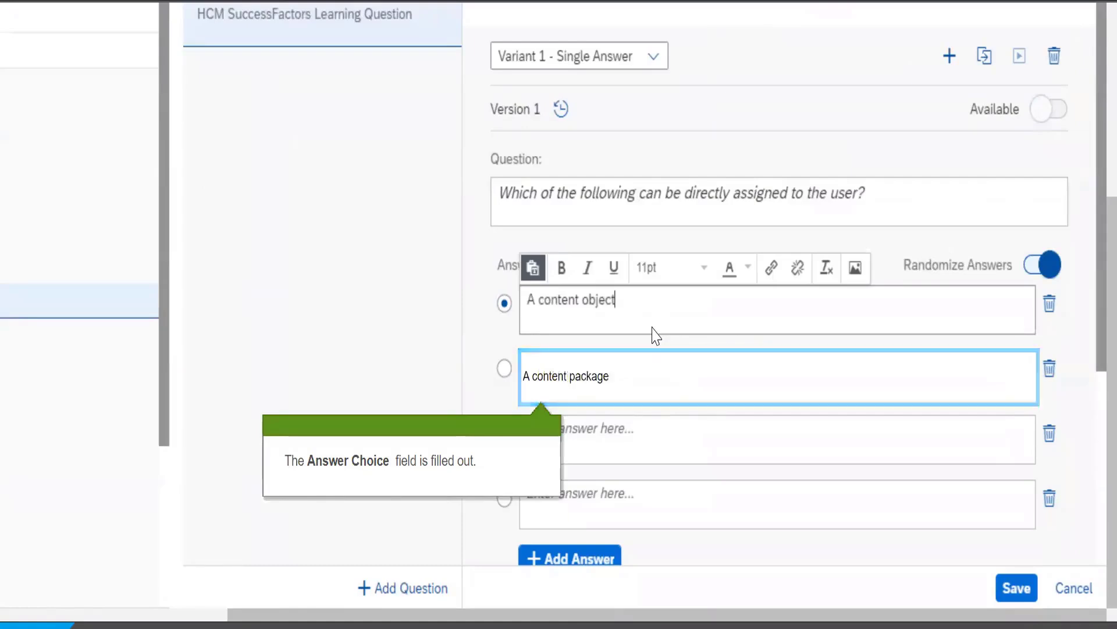
Enter "An exam object" and "An item" as the third and fourth answer choices of the question
click(676, 443)
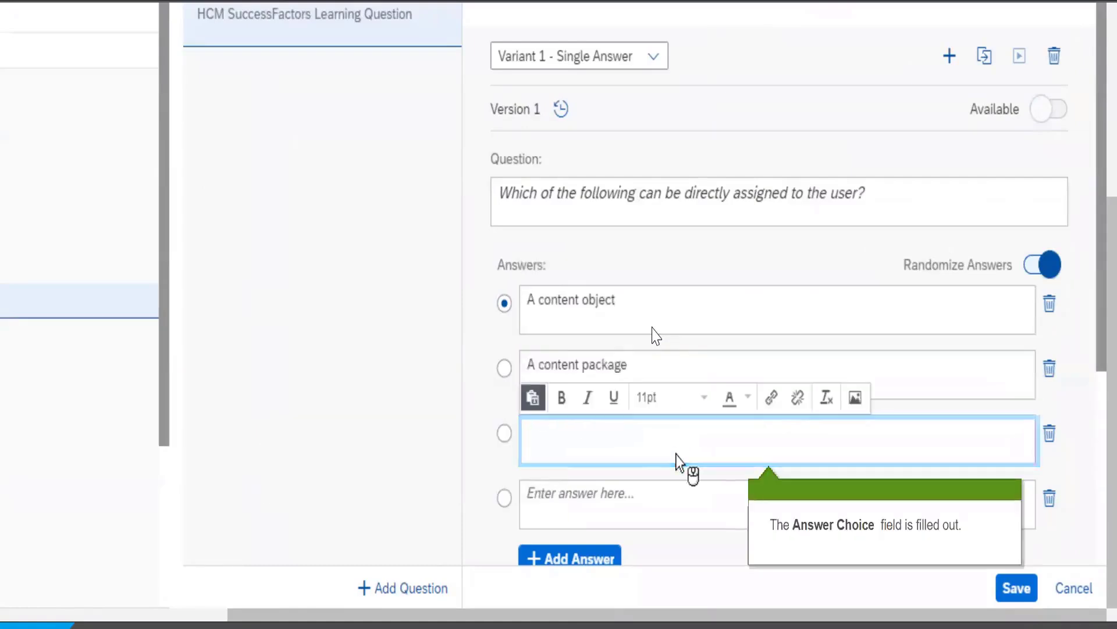
text(An exam object)
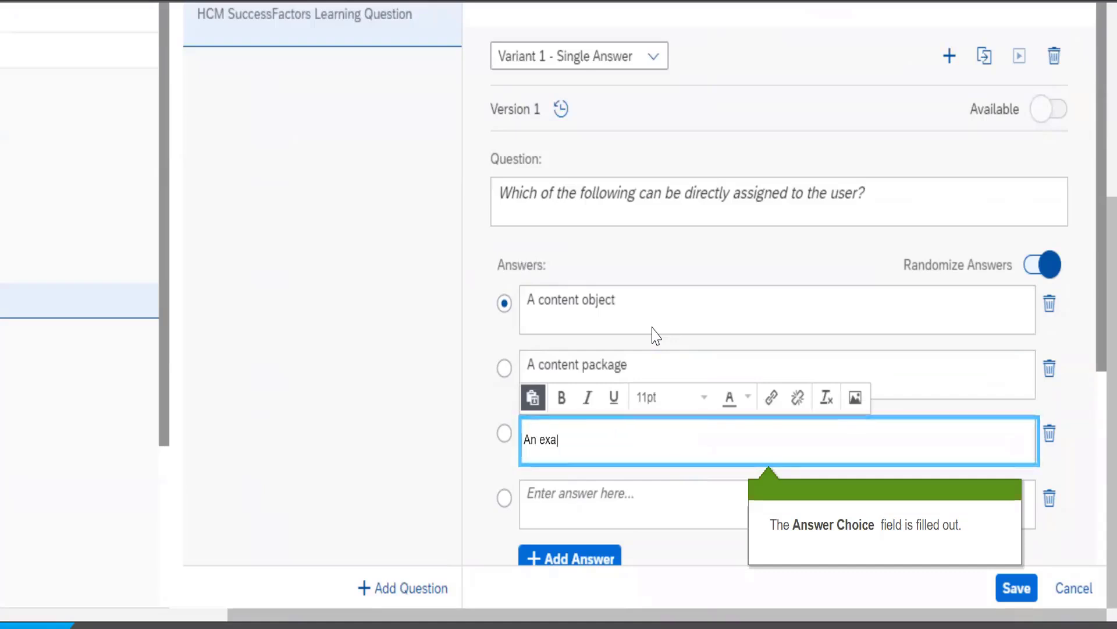
click(680, 474)
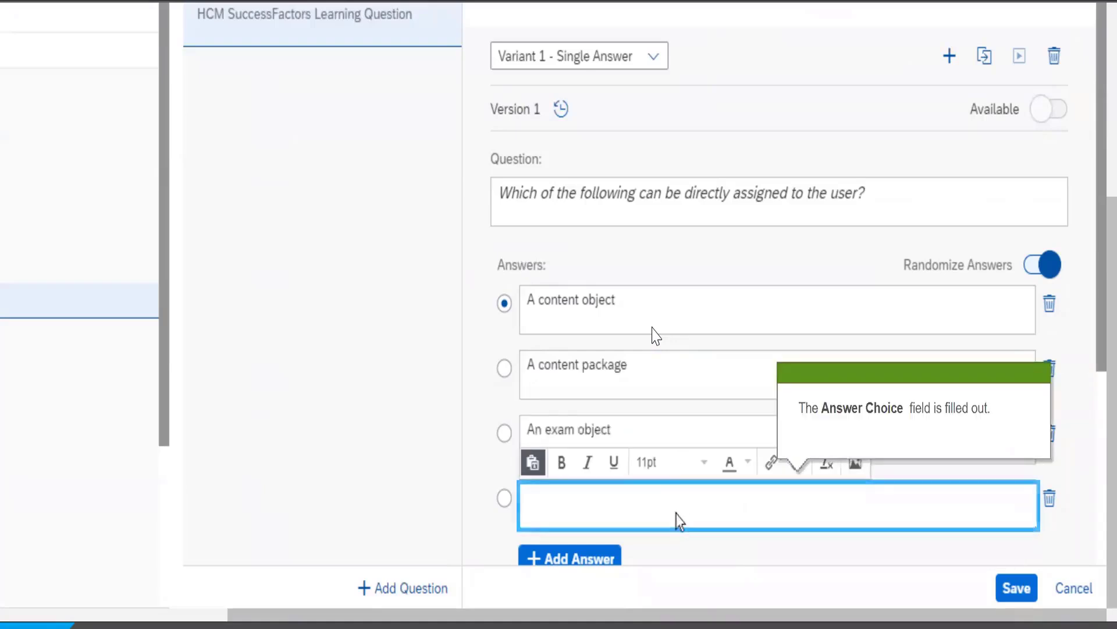
text(An item)
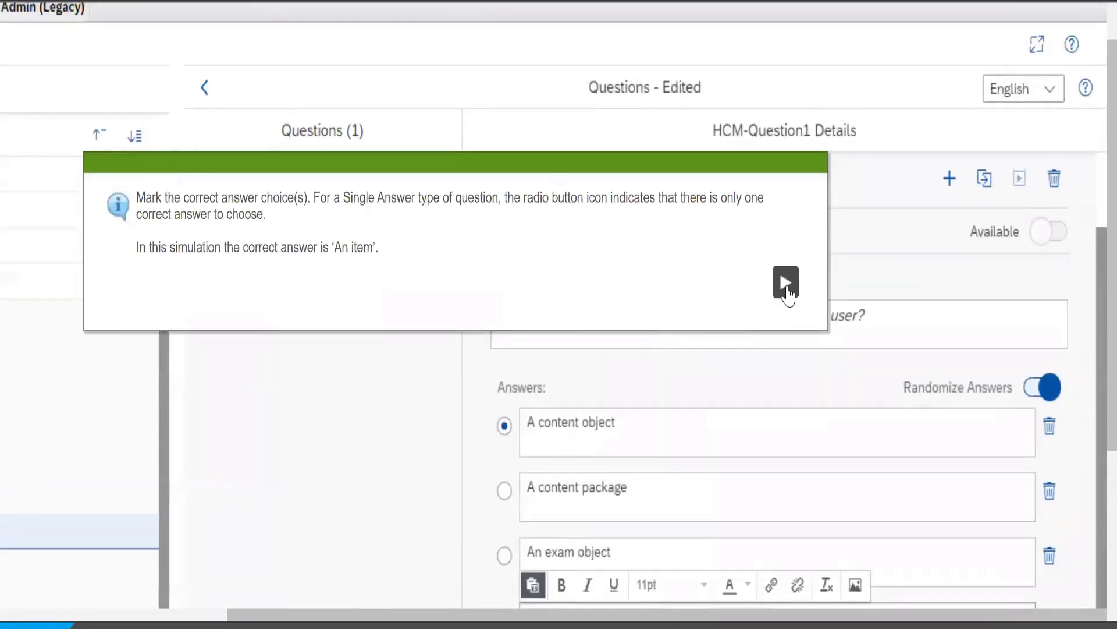
Mark "An item" as the correct answer and add a fifth answer choice, "An Assessment"
click(787, 284)
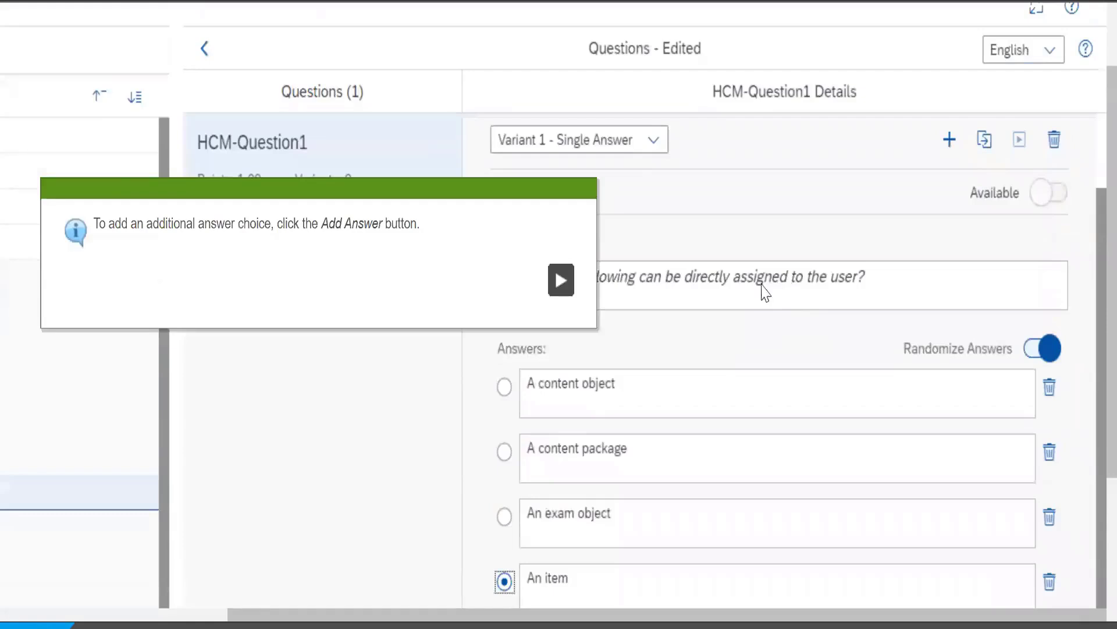
click(560, 280)
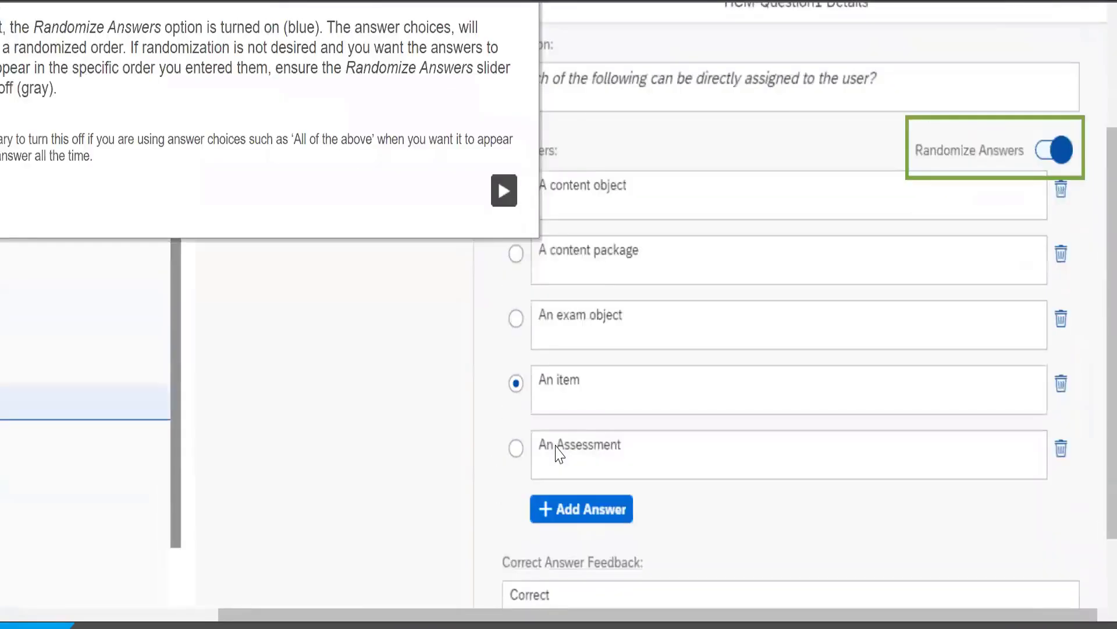
Save HCM-Question1 and make its single-answer variant available for exam-type assessments
click(504, 190)
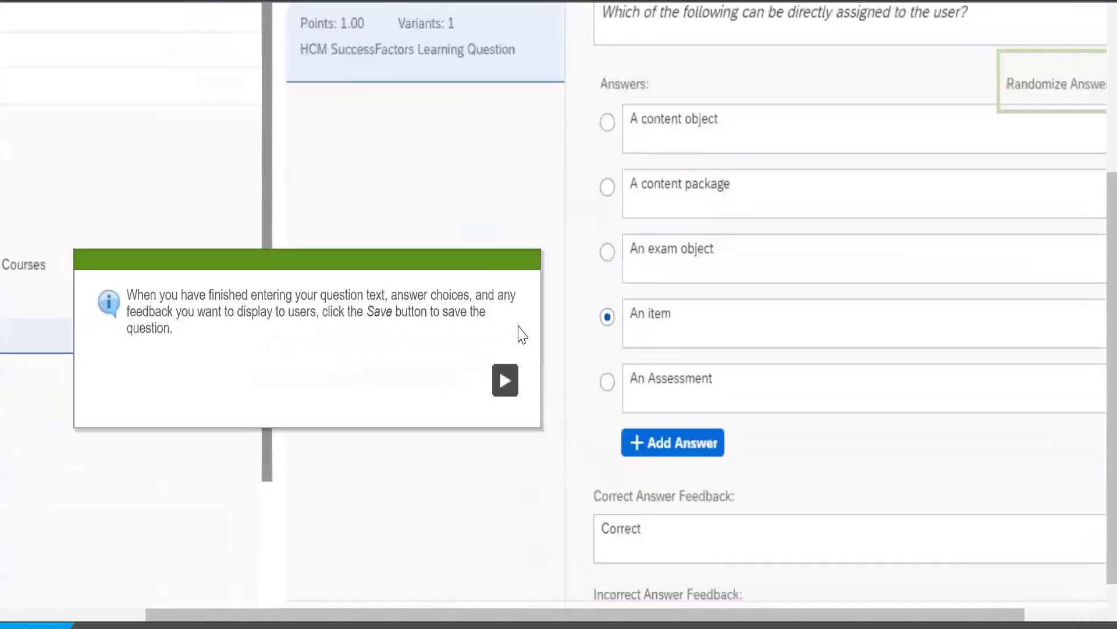
click(519, 343)
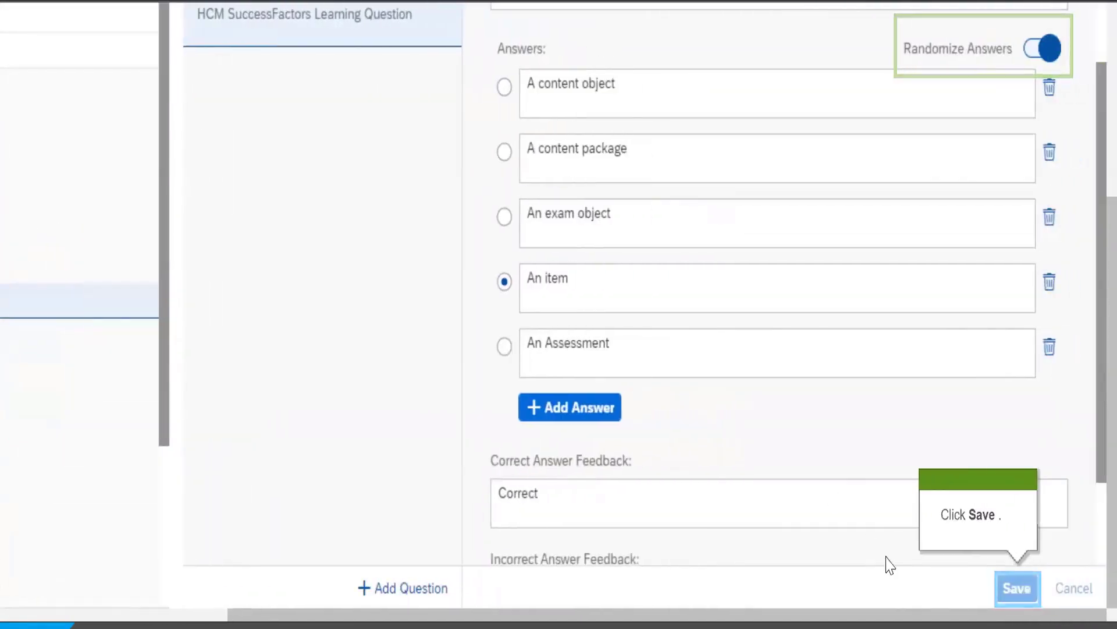
click(1024, 597)
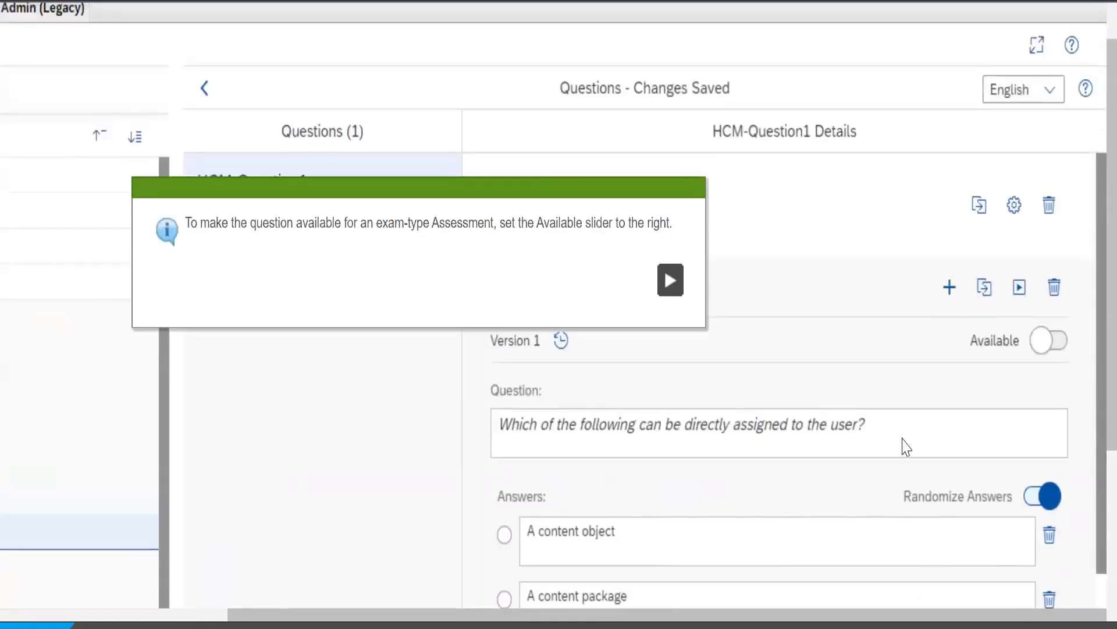
click(667, 285)
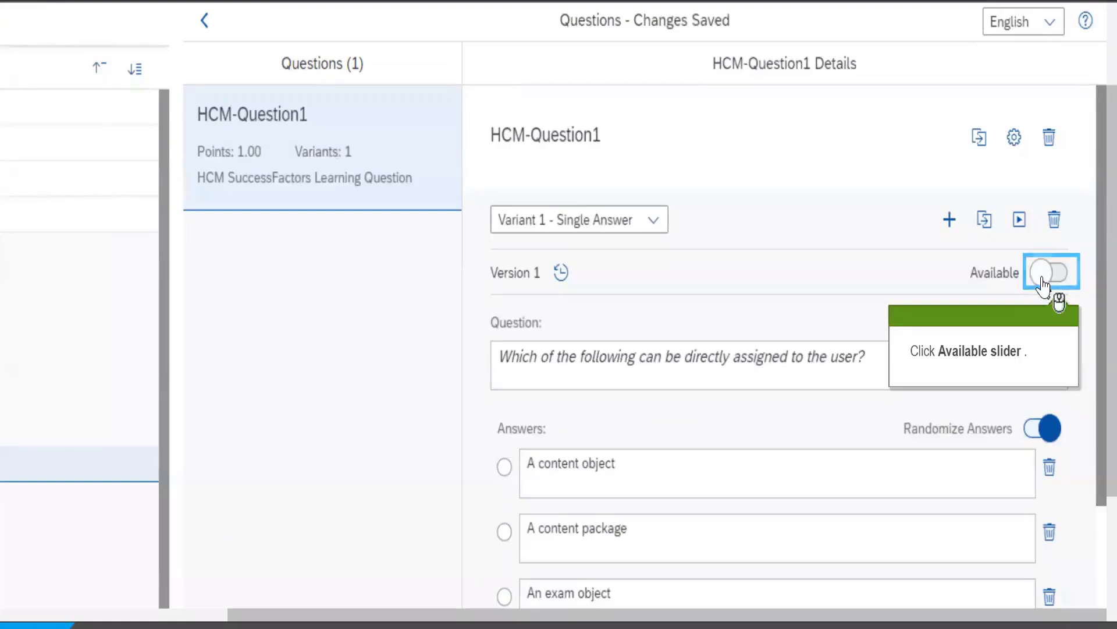
click(1042, 285)
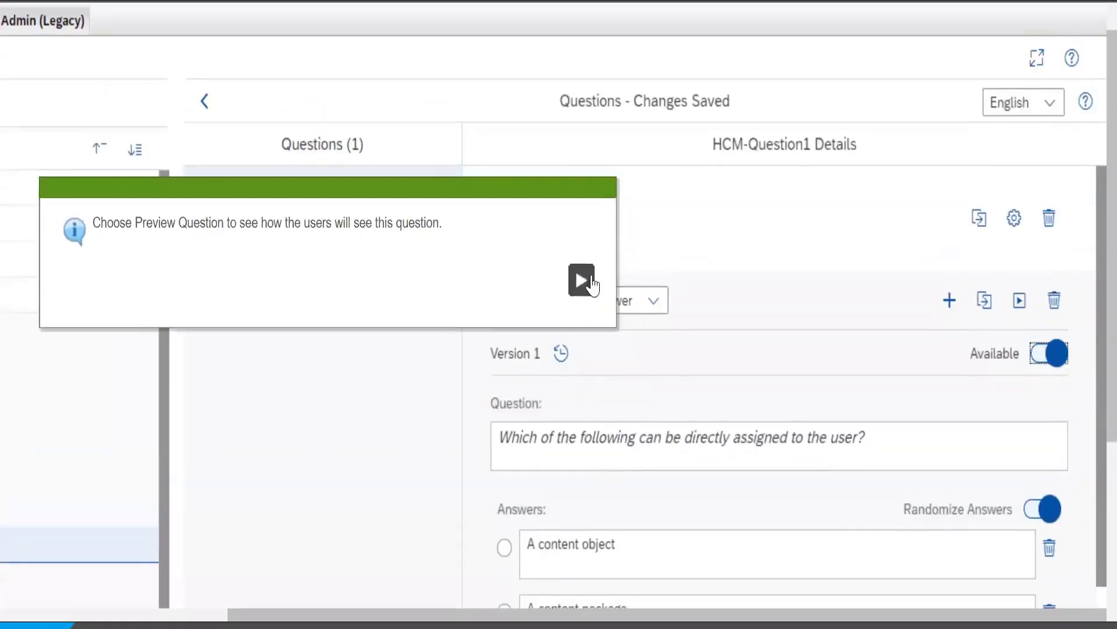
Preview the question as users see it and check "An item" as the answer before exiting the preview
click(582, 281)
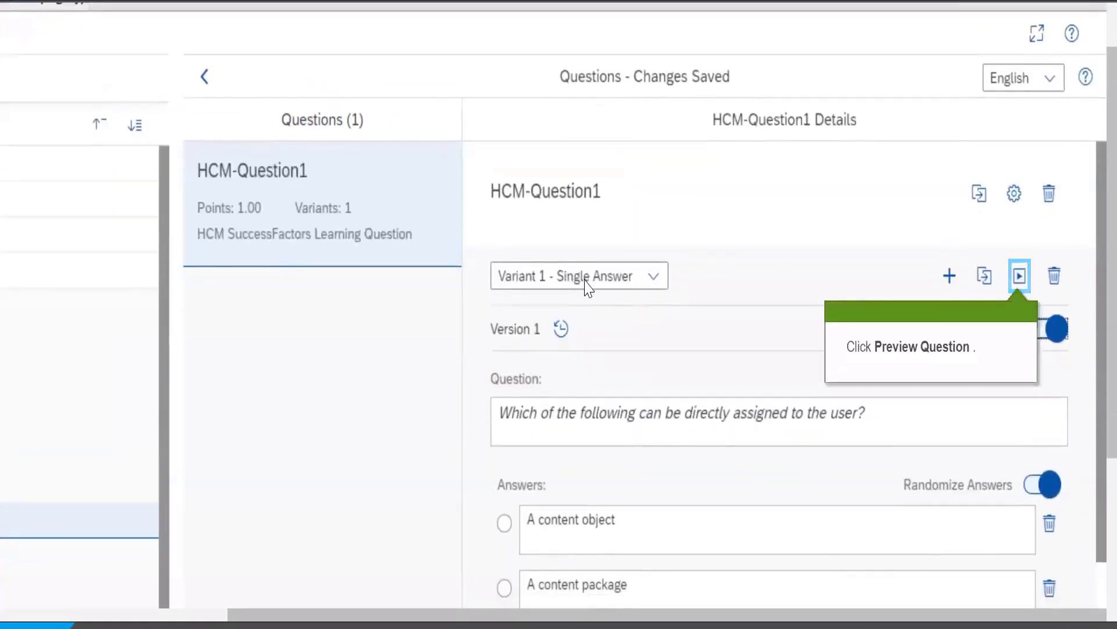
click(1017, 283)
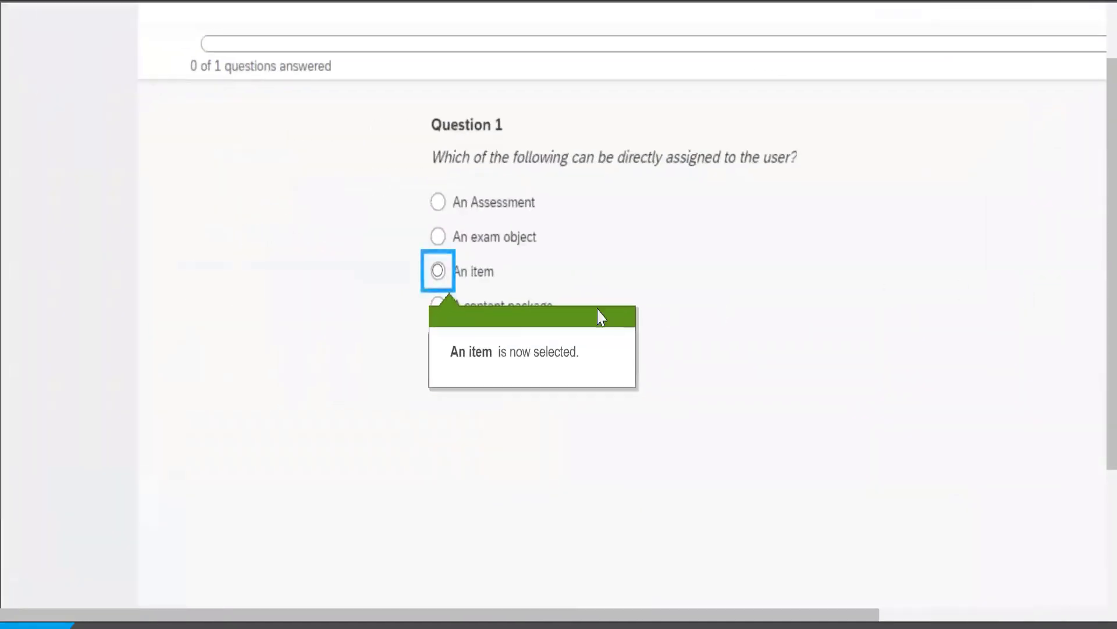
click(250, 282)
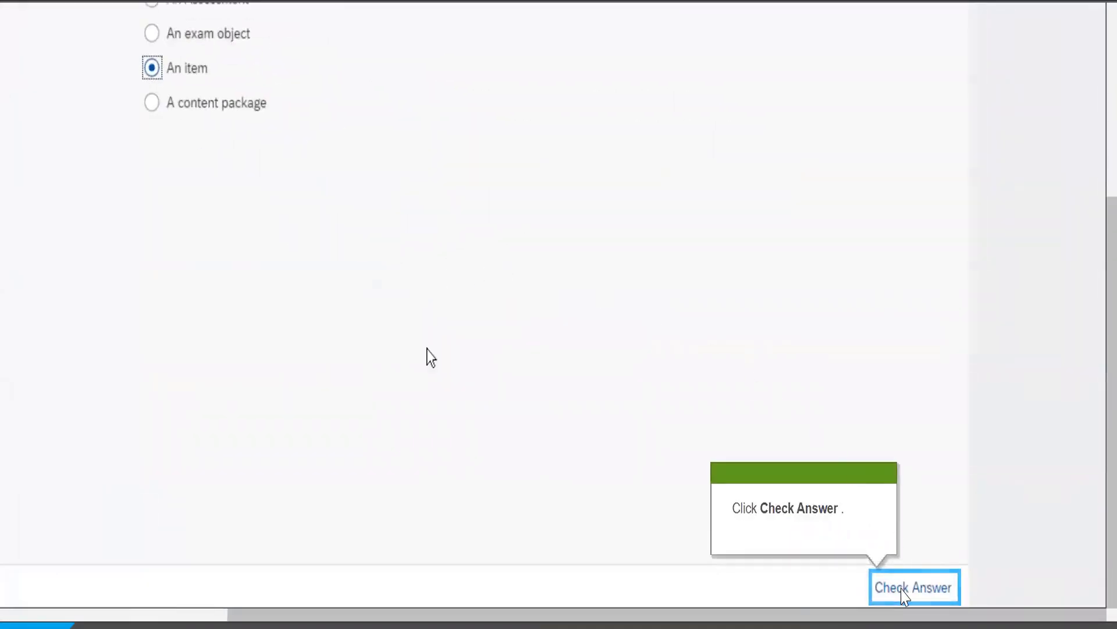
click(902, 589)
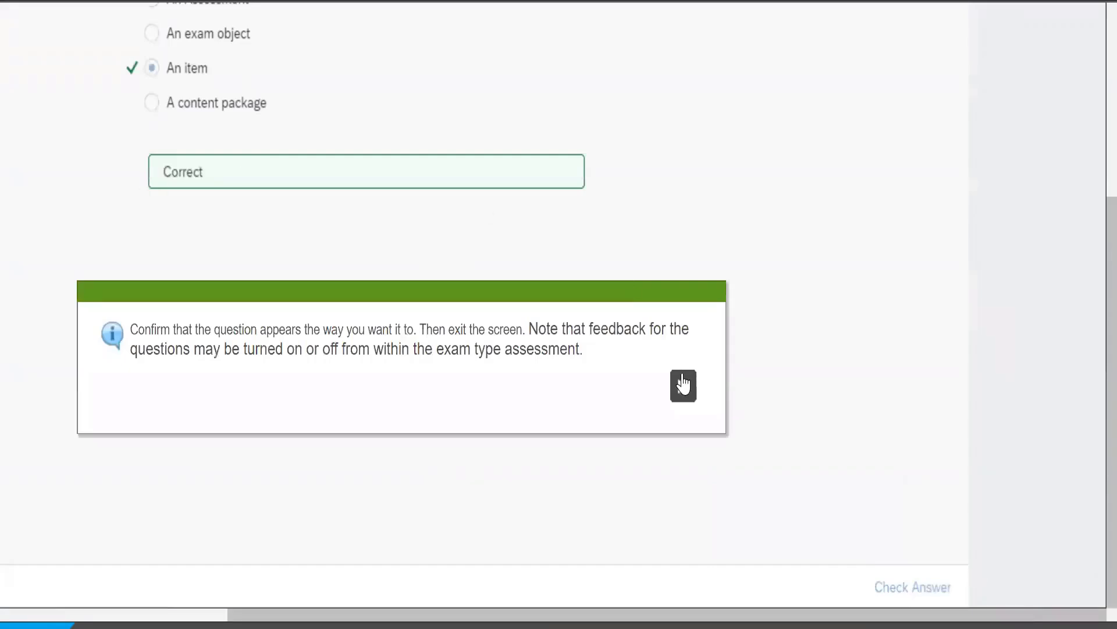
click(684, 385)
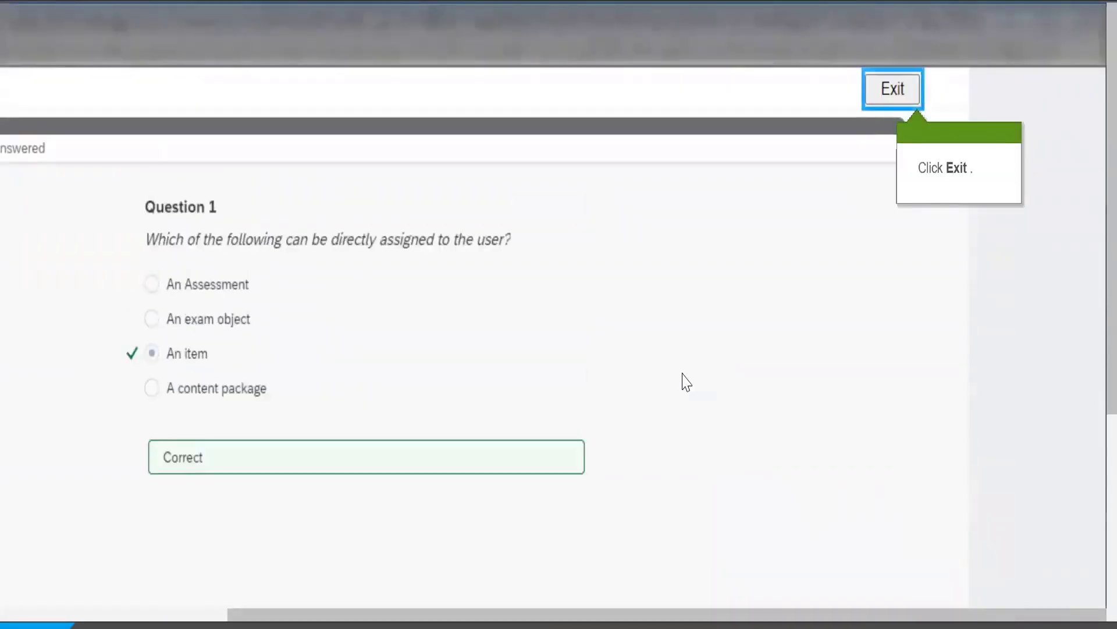
click(886, 103)
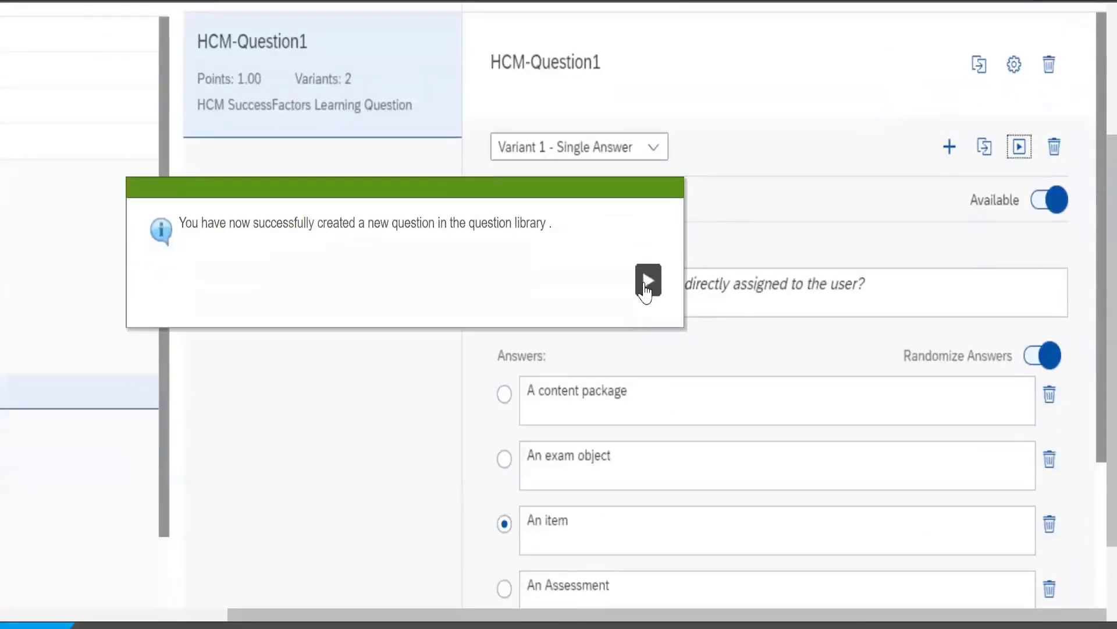
Close the finished question simulation and start the Create a New Objective demonstration
click(648, 282)
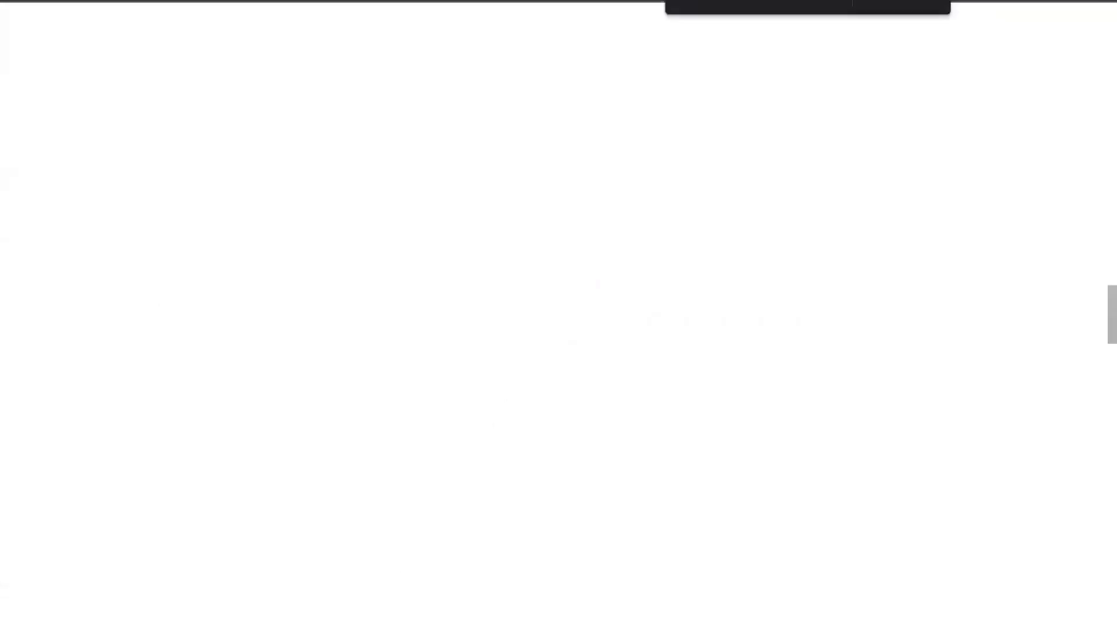
click(654, 544)
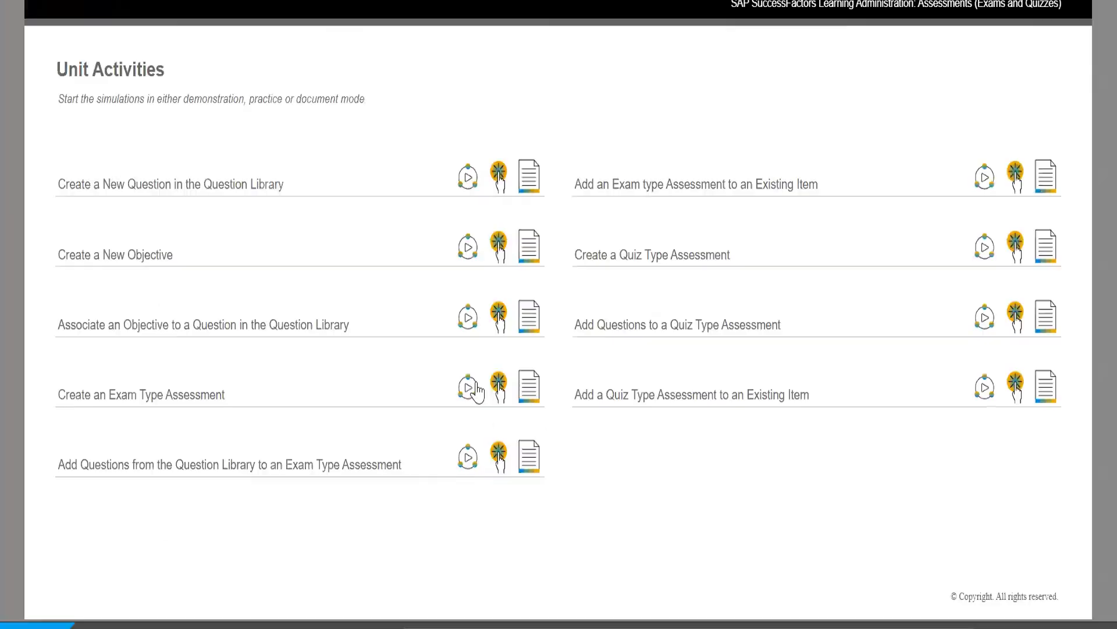
click(467, 249)
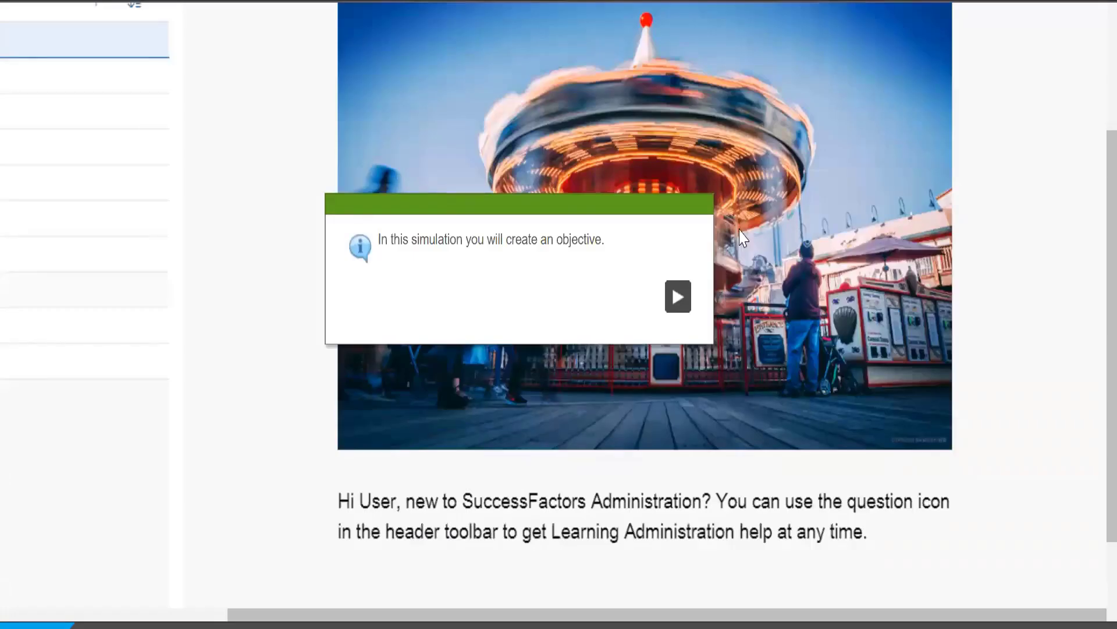
click(679, 297)
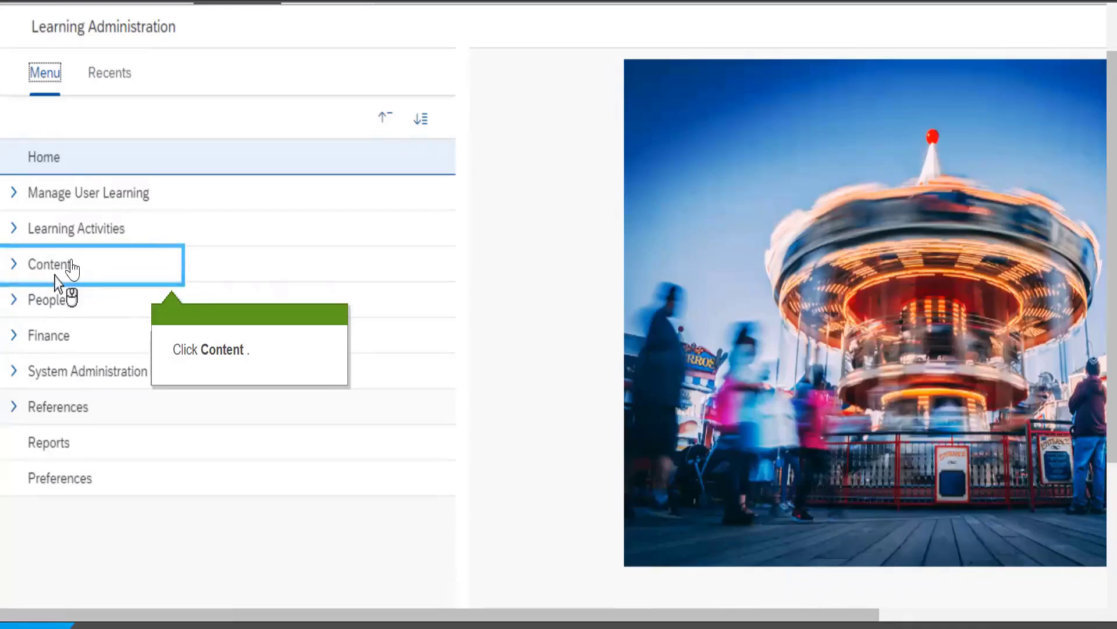
Go to the content objectives in Learning Administration and start adding a new objective
click(74, 267)
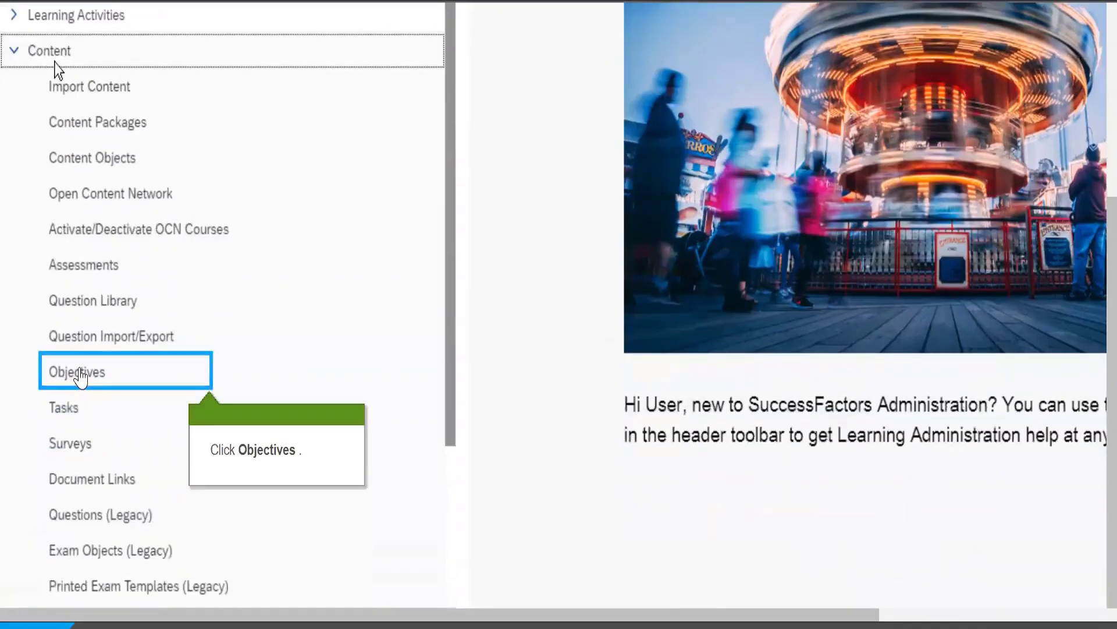
click(95, 387)
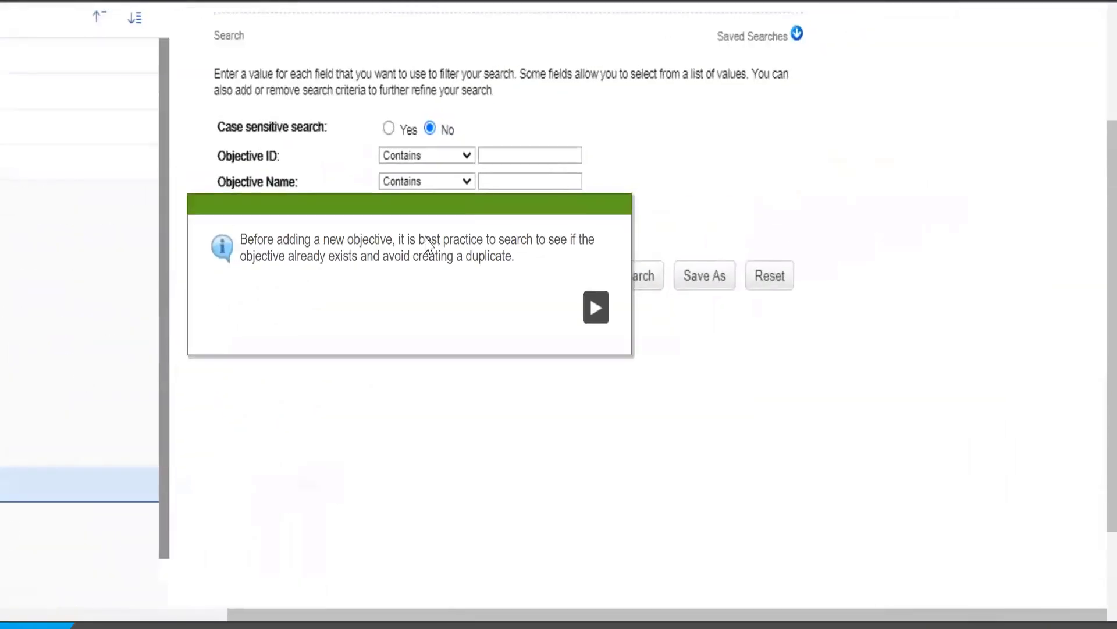
click(596, 306)
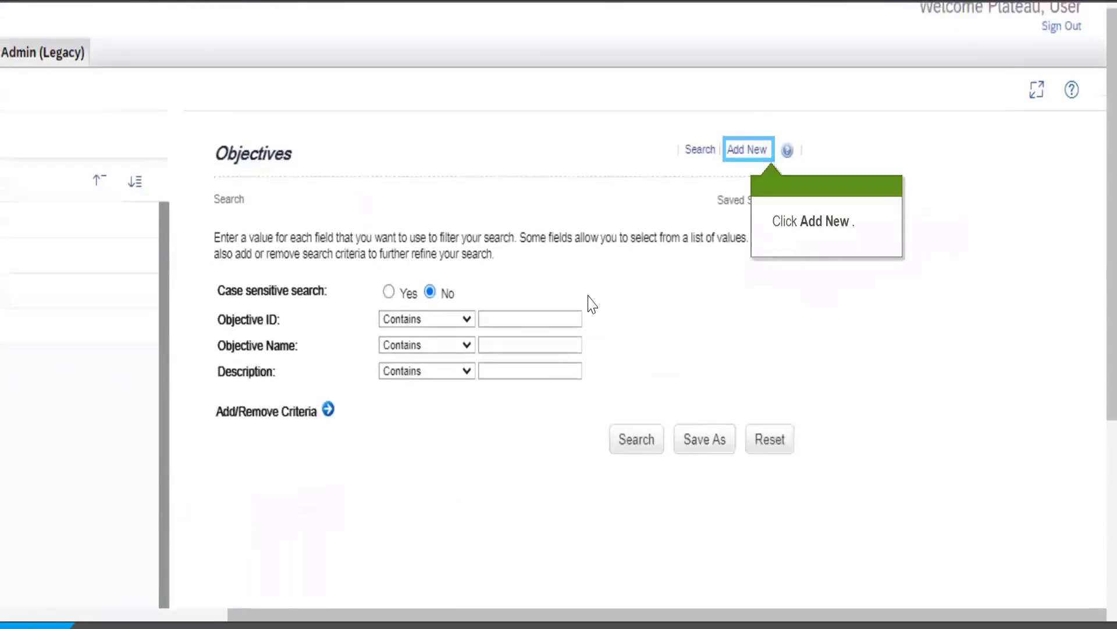
click(750, 166)
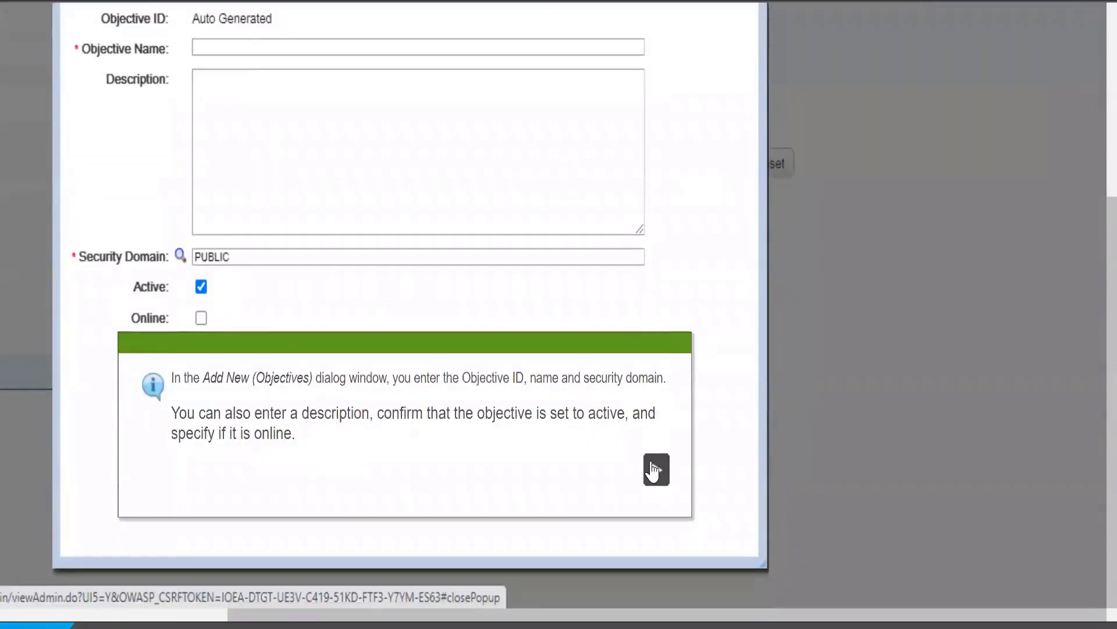
Name the new objective "HCM-Objective1" and give it the description "HCM-Sf Learning Objective"
click(655, 469)
click(330, 279)
text(HCM-Obj)
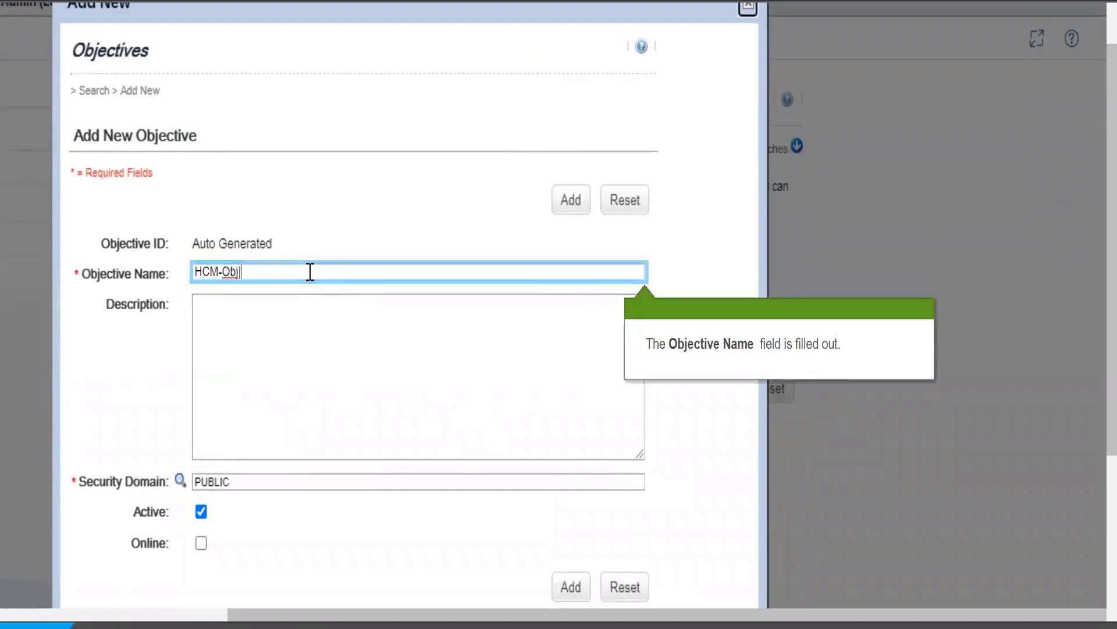
text(ective1)
click(332, 378)
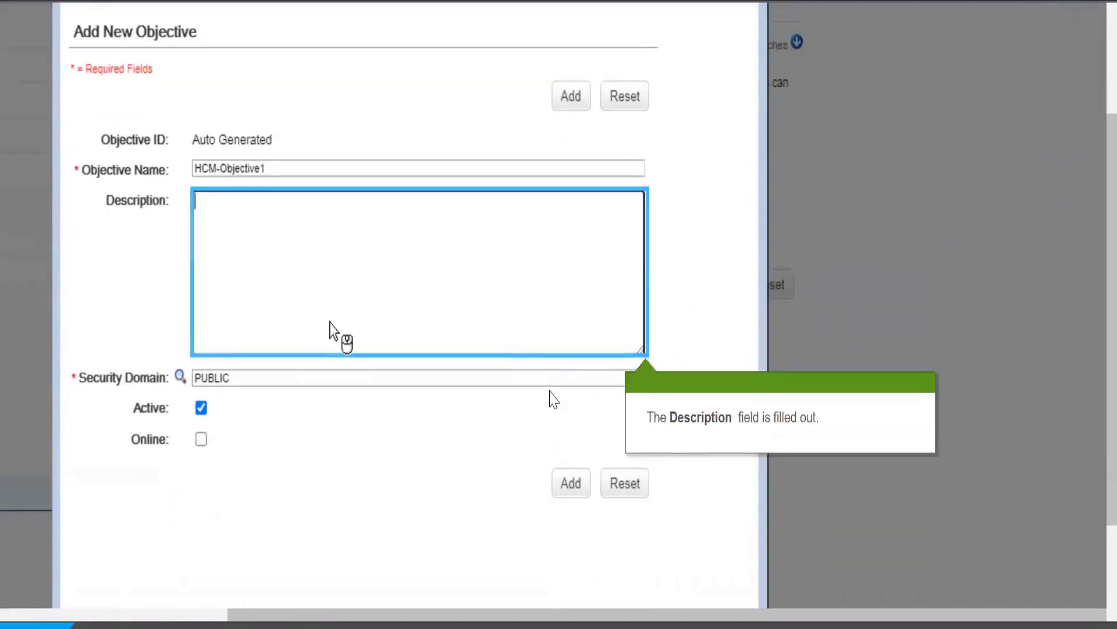
text(HCM)
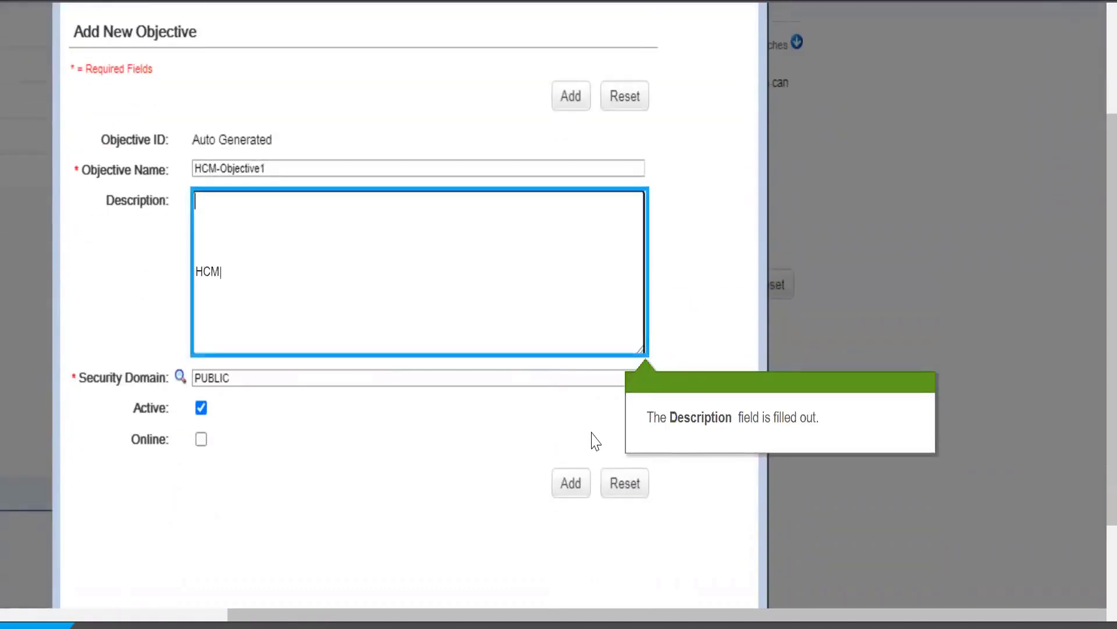
text( SF Learning Objective)
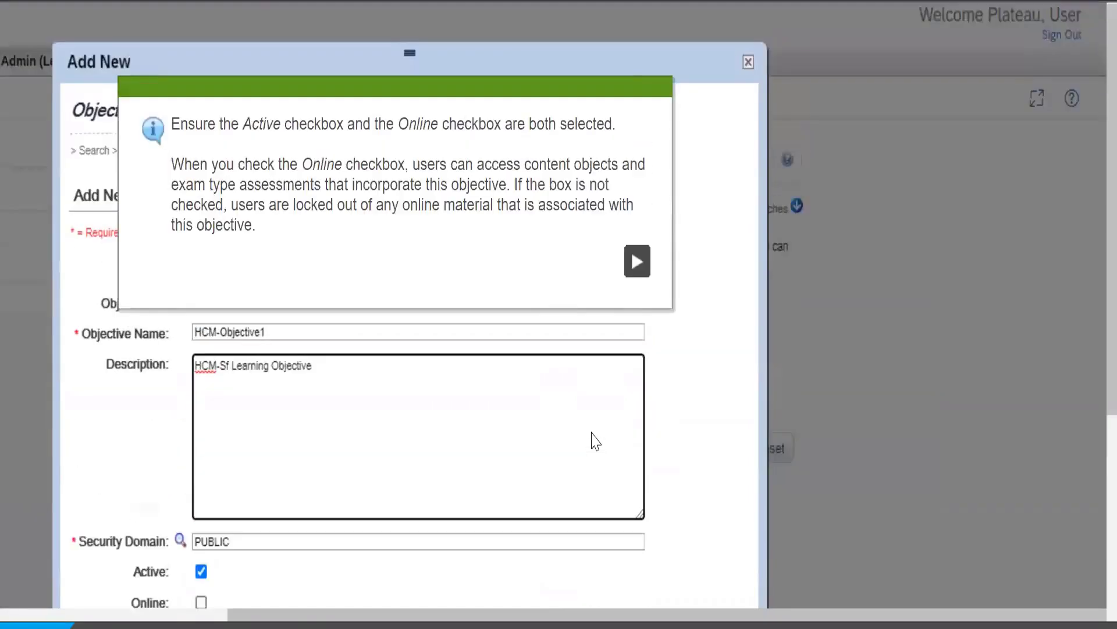
Enable the Online option for the objective, add it, and finish the demonstration
click(637, 262)
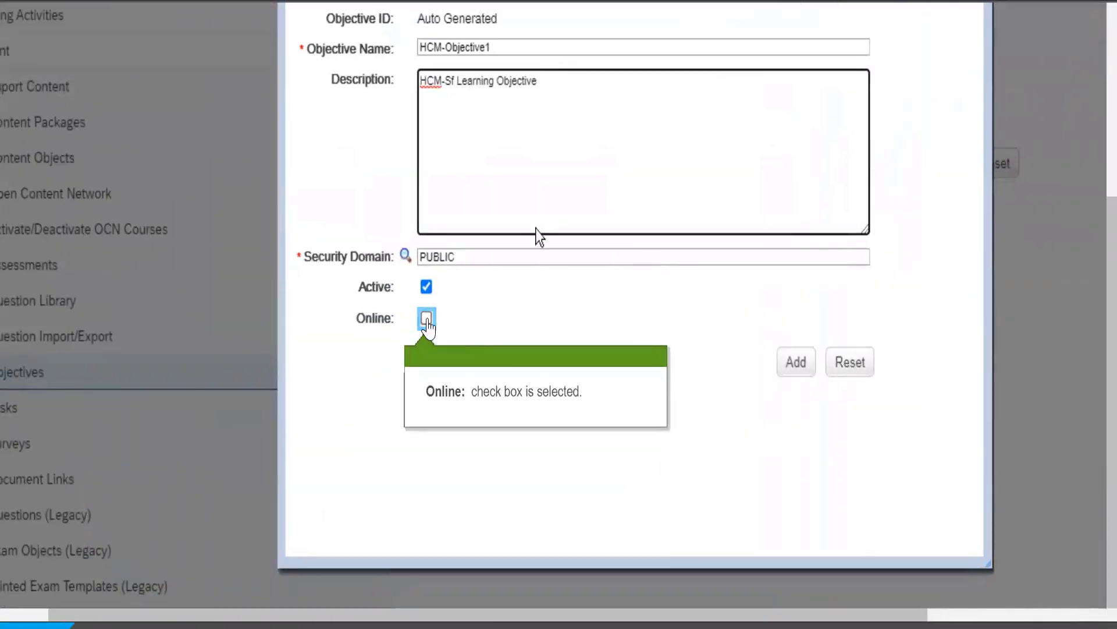
click(426, 319)
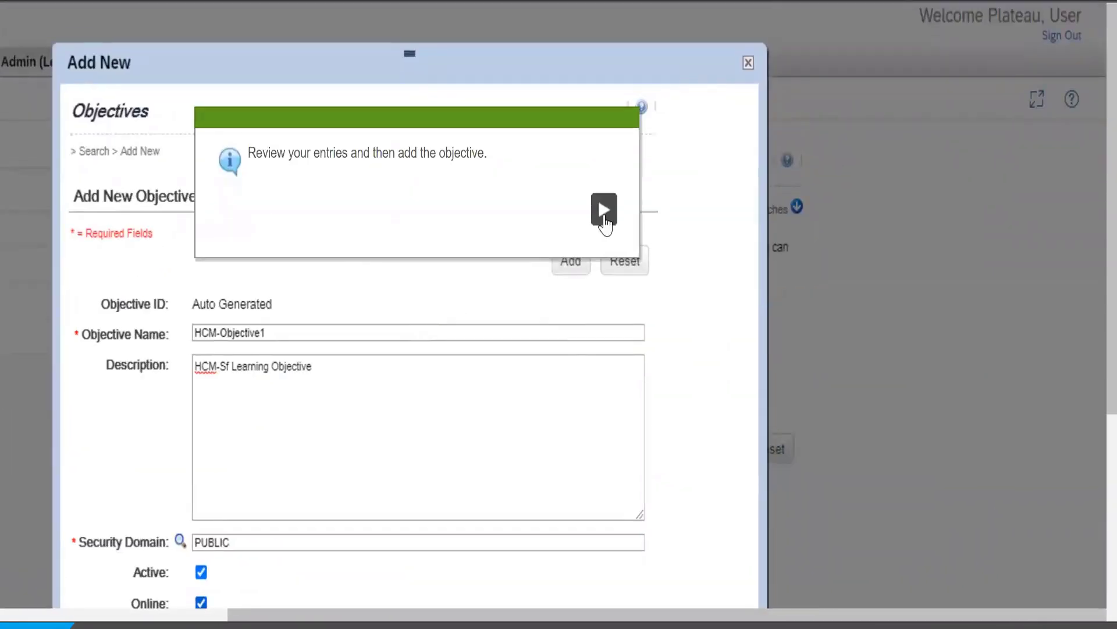
click(604, 210)
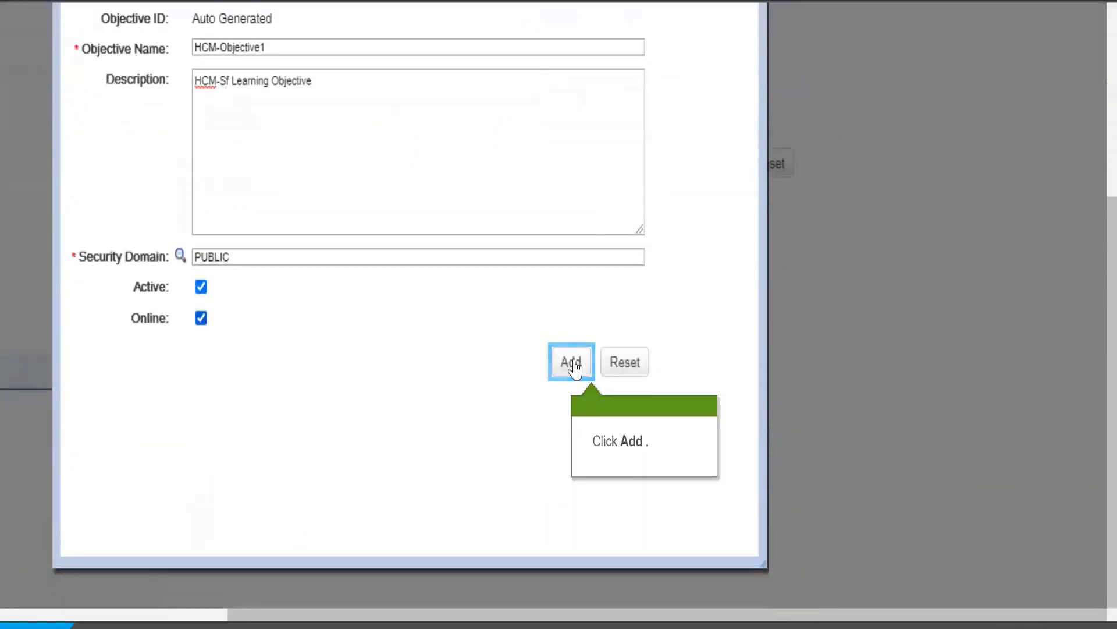
click(565, 373)
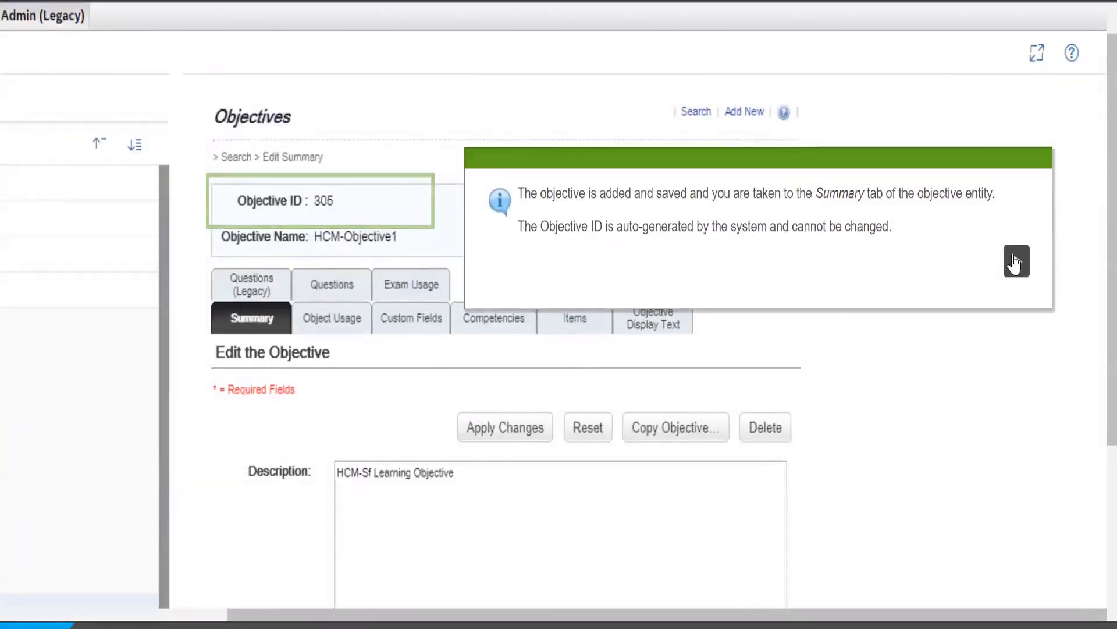
click(1017, 263)
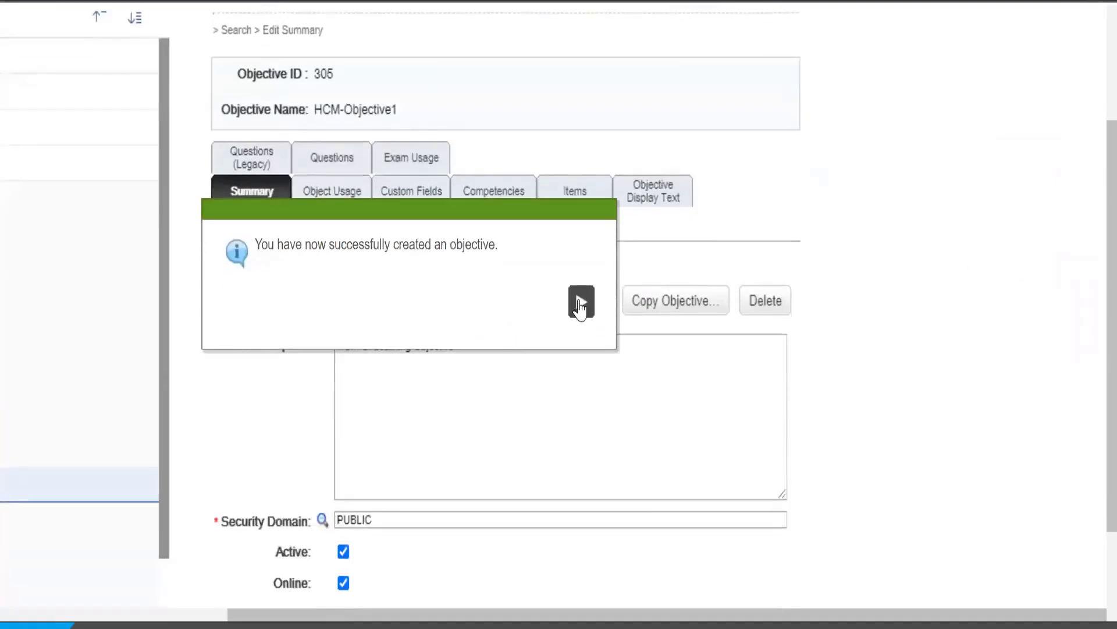
click(581, 303)
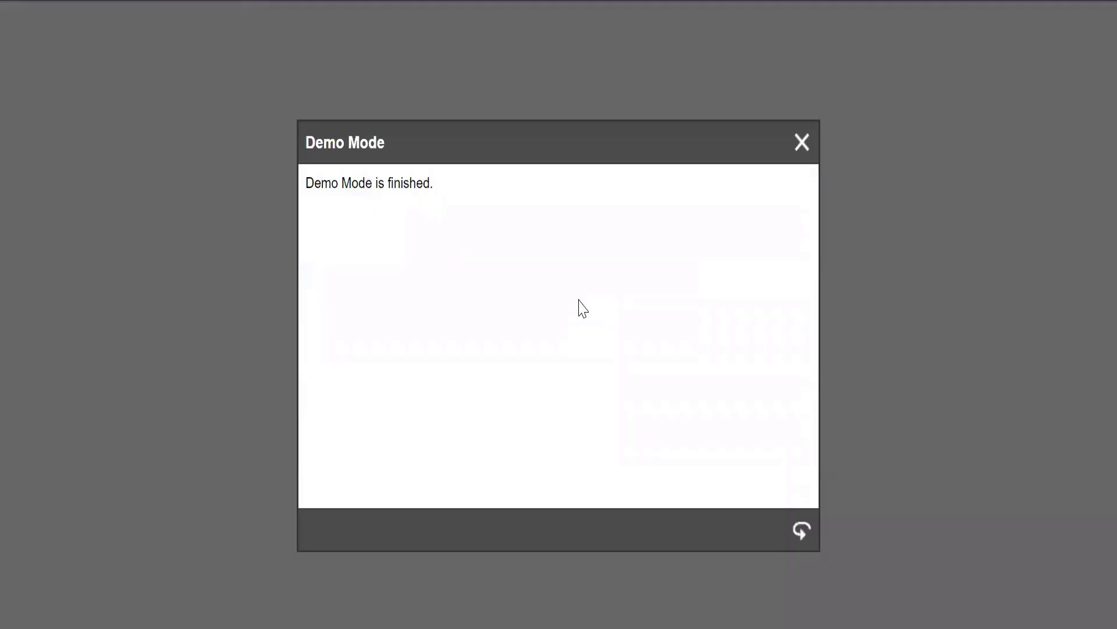
Close the finished objective simulation and start the Associate an Objective to a Question in the Question Library demonstration
click(798, 150)
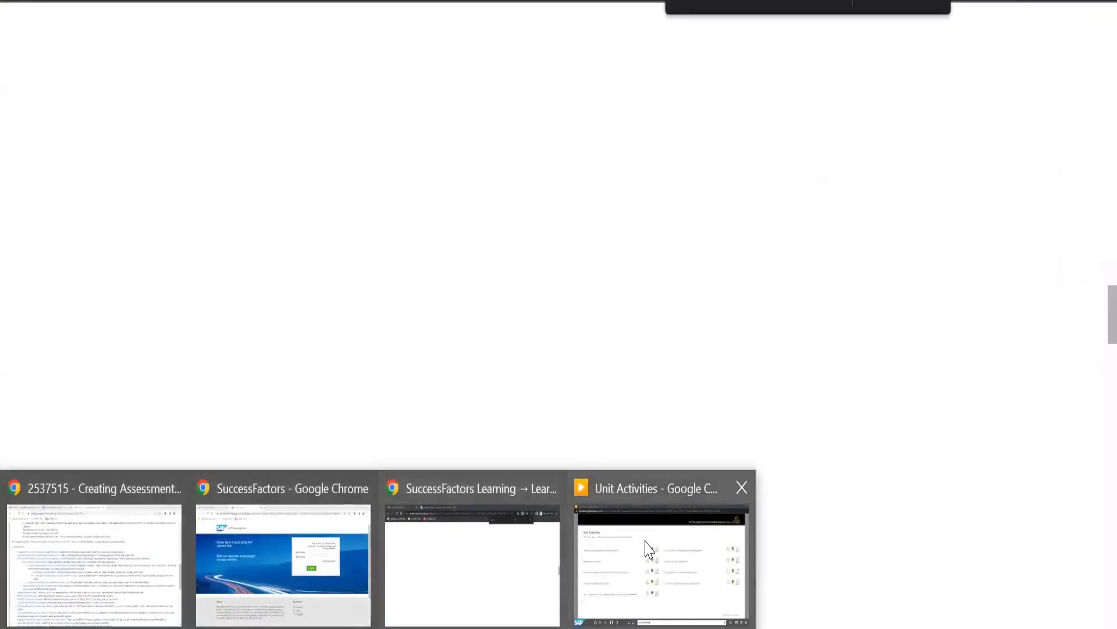
click(644, 544)
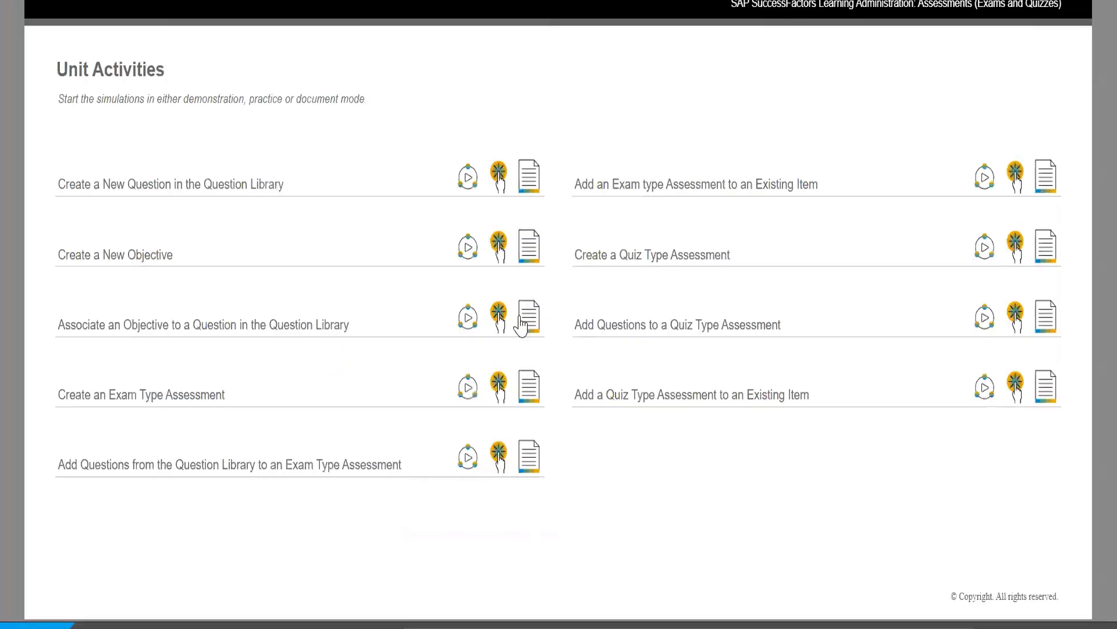
click(469, 318)
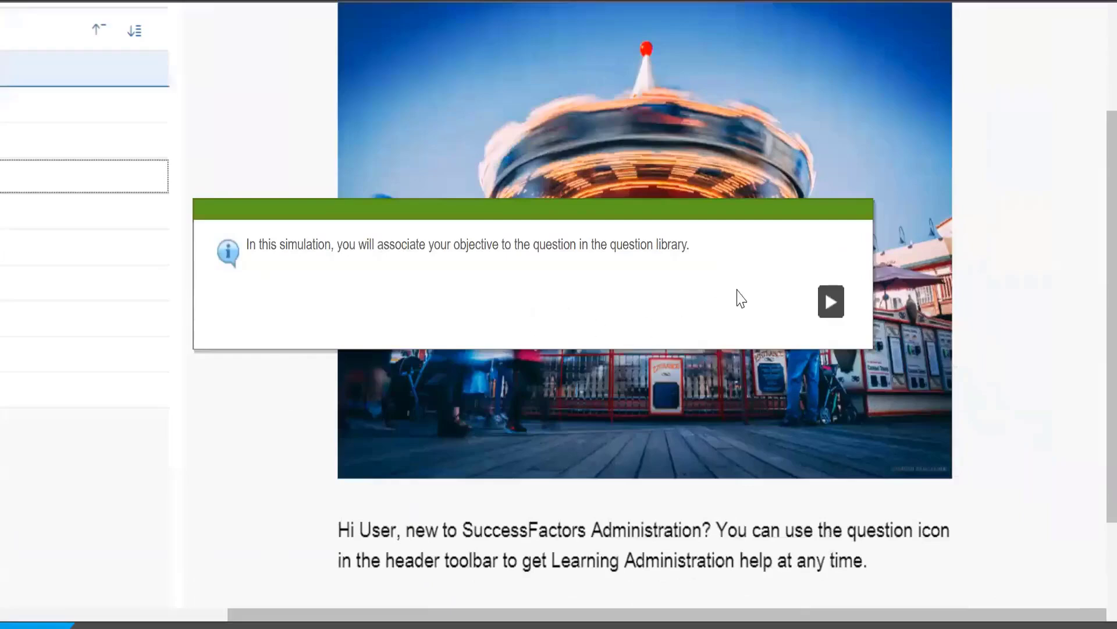
click(830, 302)
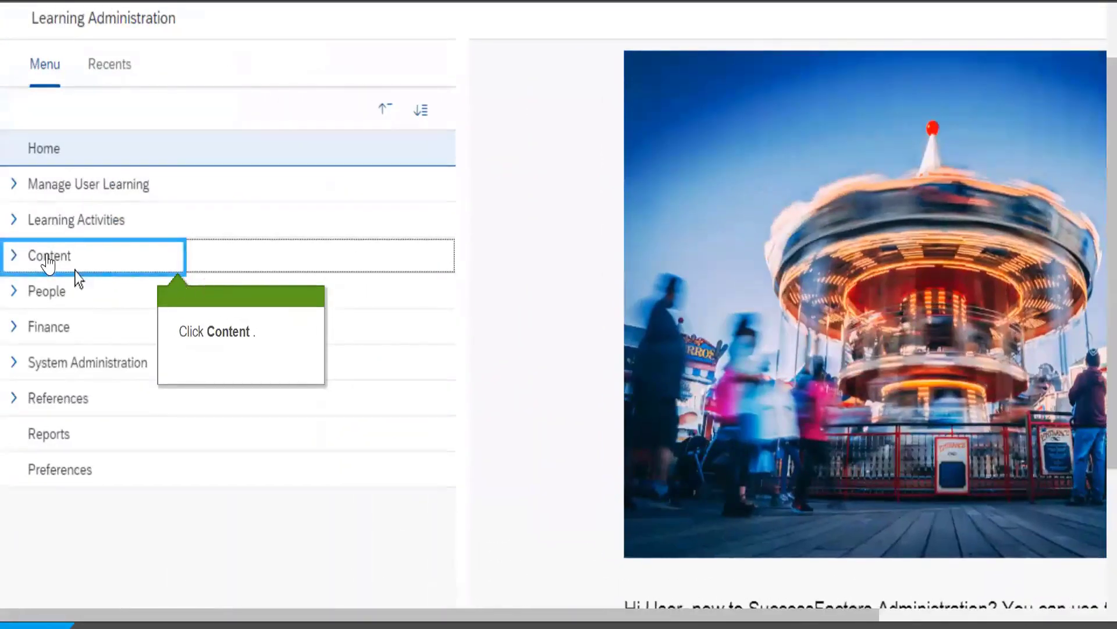
Find the question with ID "HCM-Question1" in the content question library and open it for editing
click(48, 258)
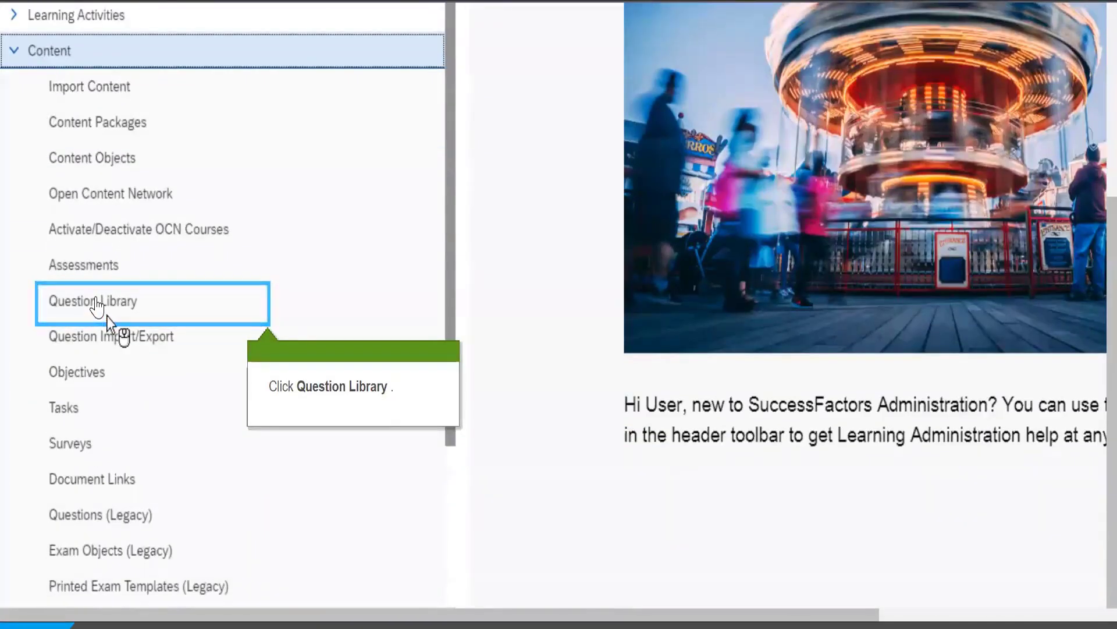
click(96, 302)
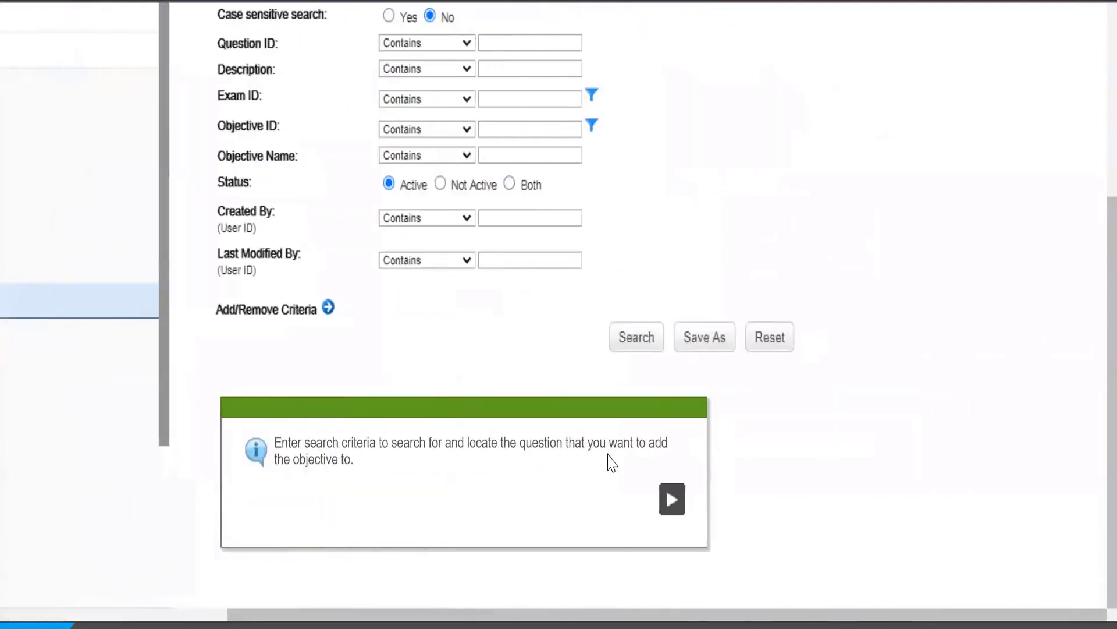
click(669, 501)
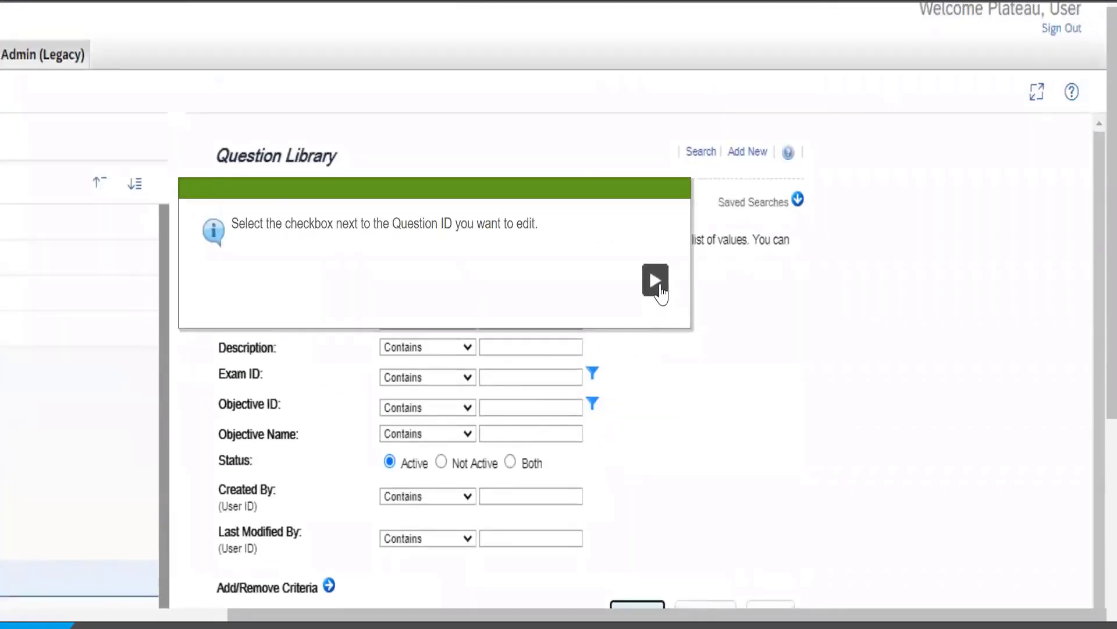
click(655, 280)
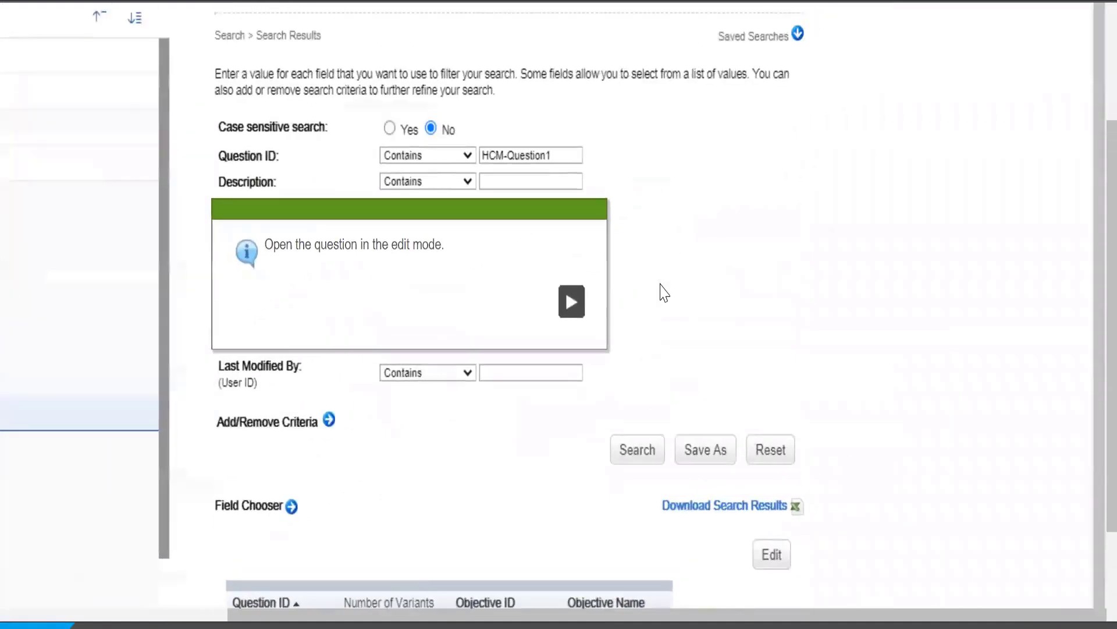
click(572, 317)
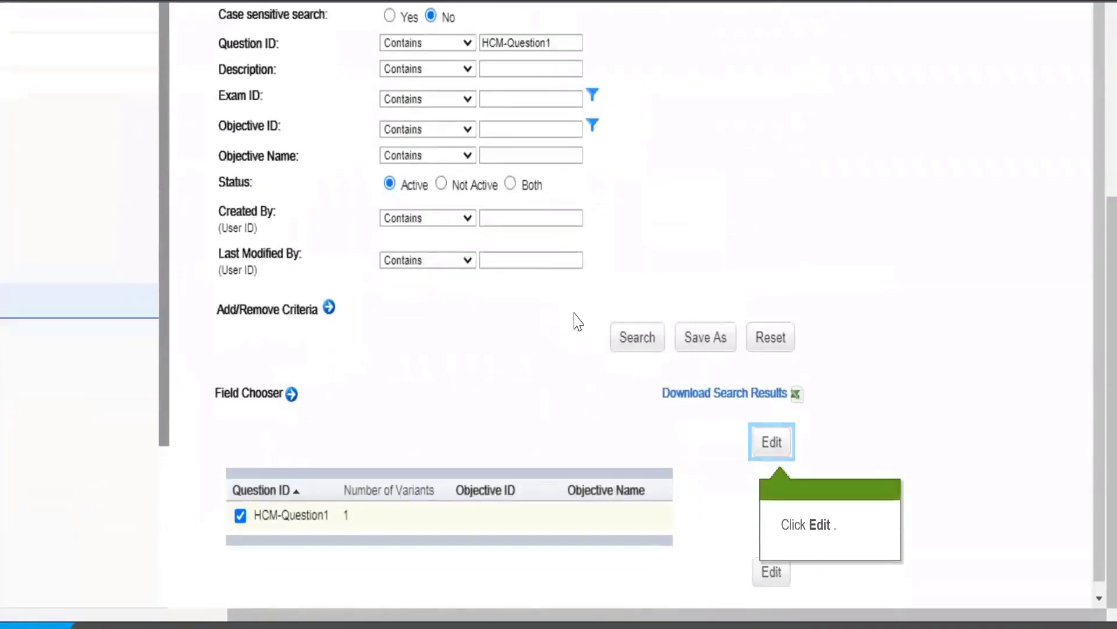
click(774, 445)
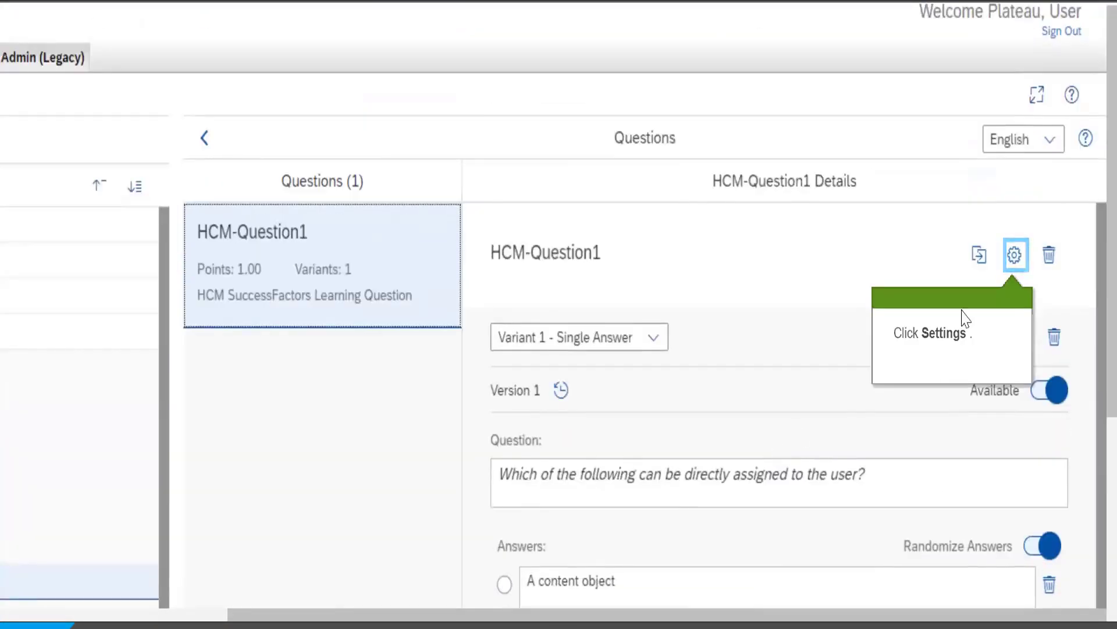
Associate the objective with HCM-Question1 through the question's settings, and finish the demonstration
click(1016, 265)
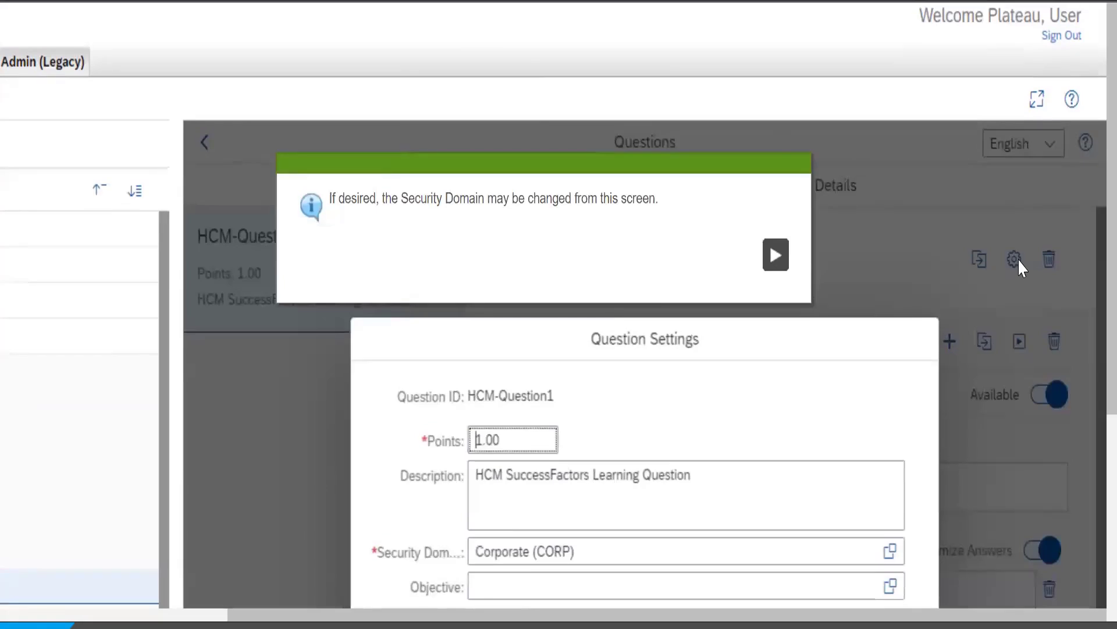
click(776, 255)
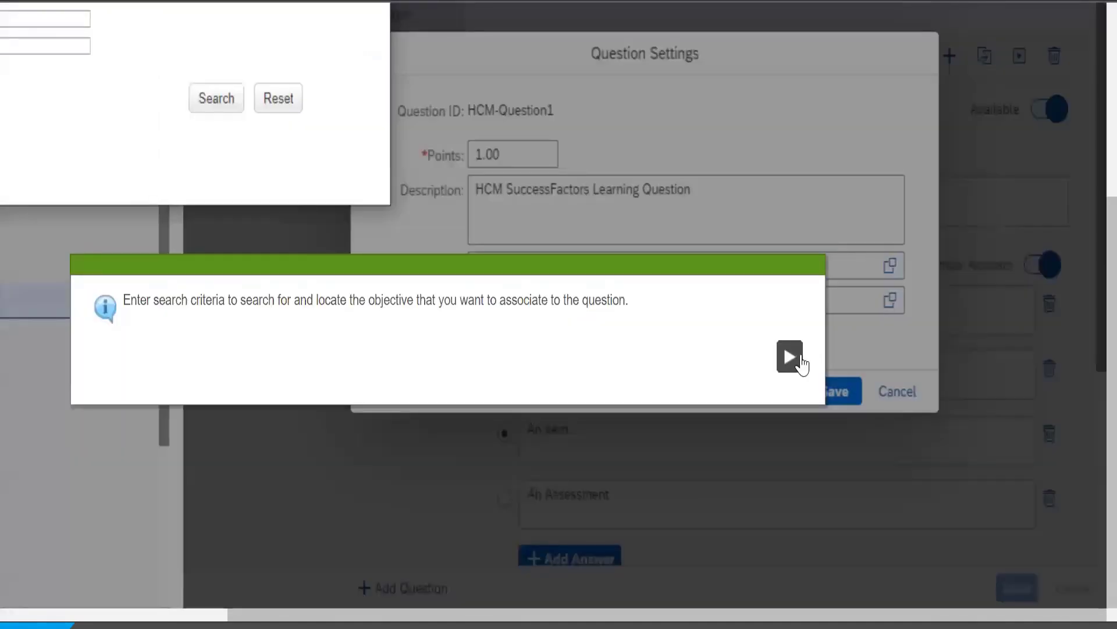
click(790, 356)
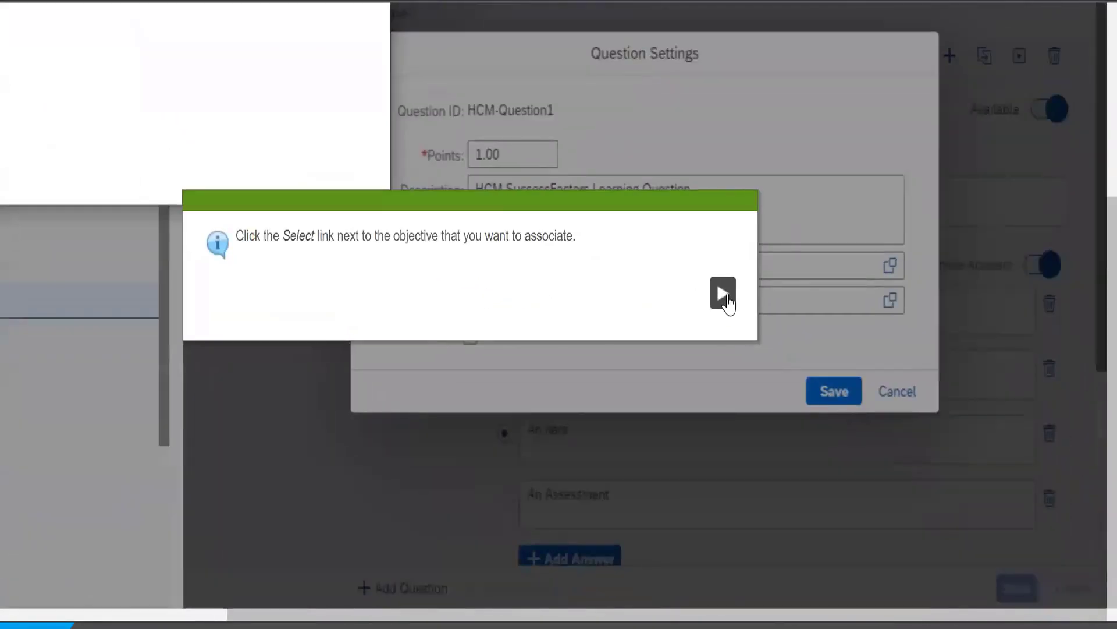
click(723, 293)
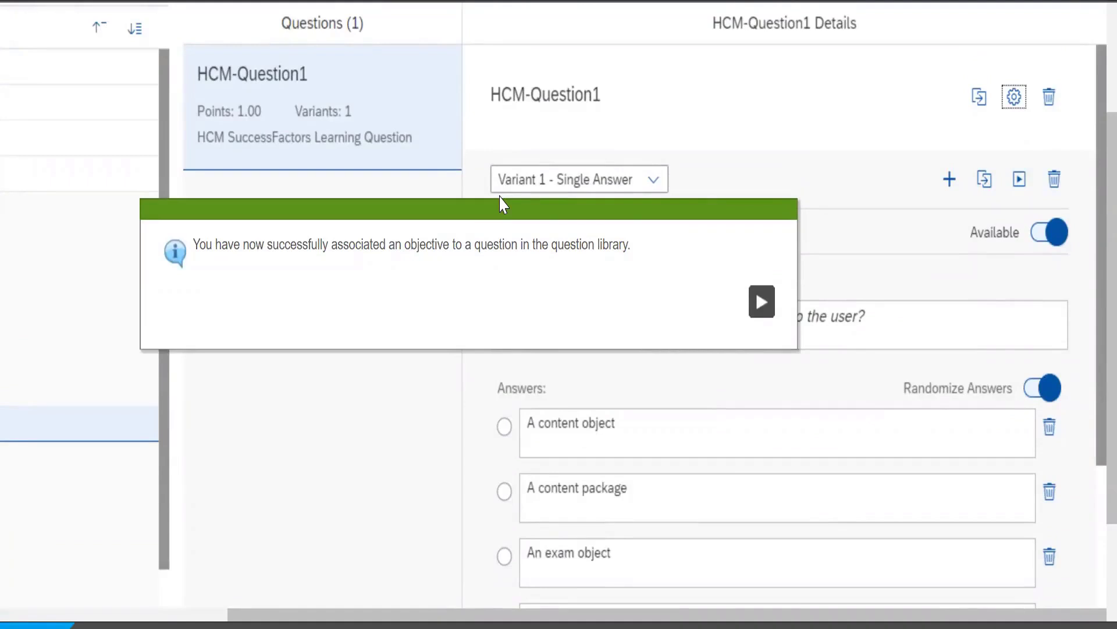
click(762, 302)
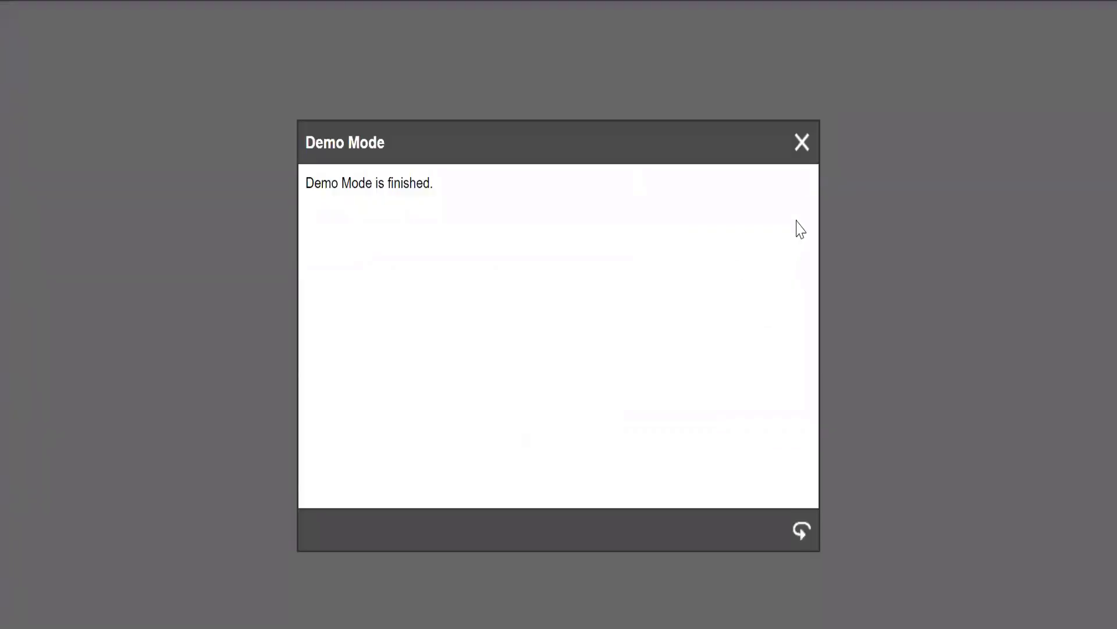
Close the finished association simulation and start the Create an Exam Type Assessment demonstration
click(803, 150)
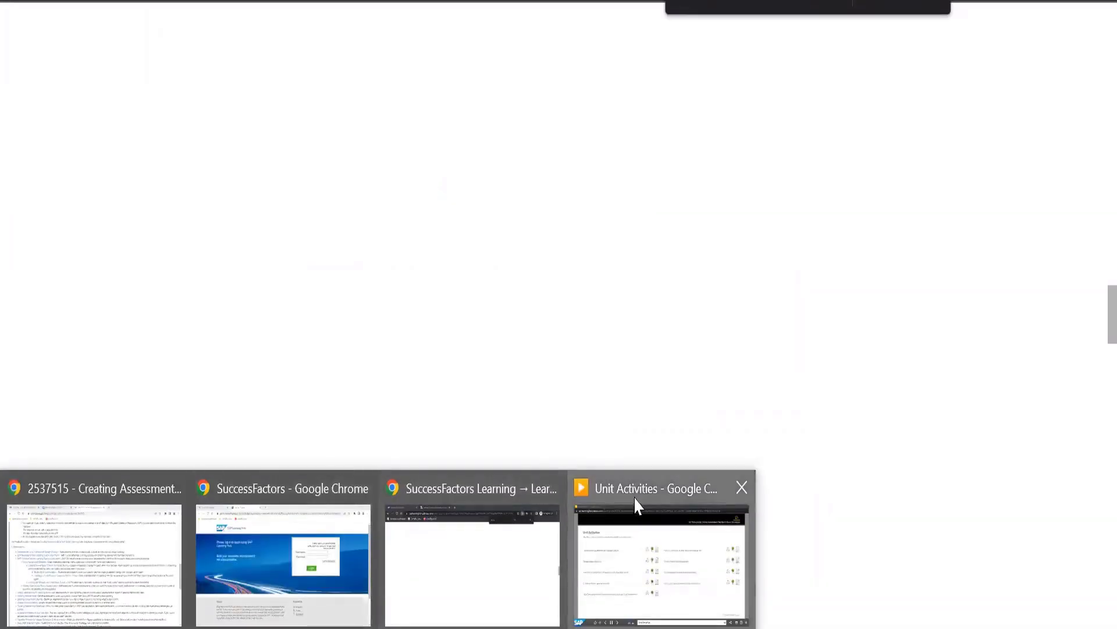
click(631, 506)
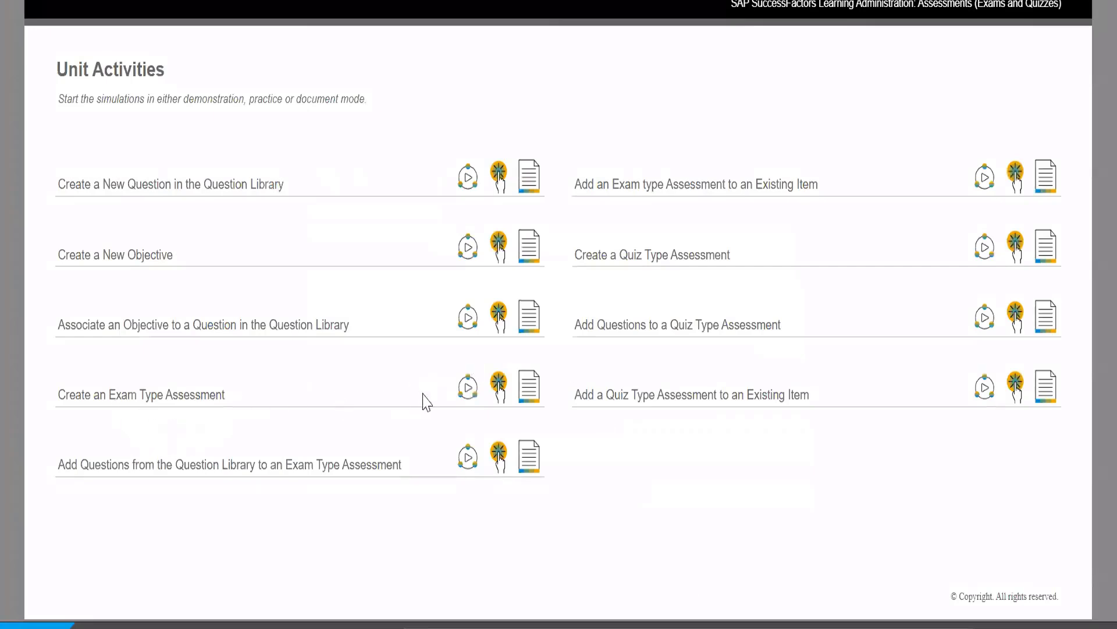
click(467, 393)
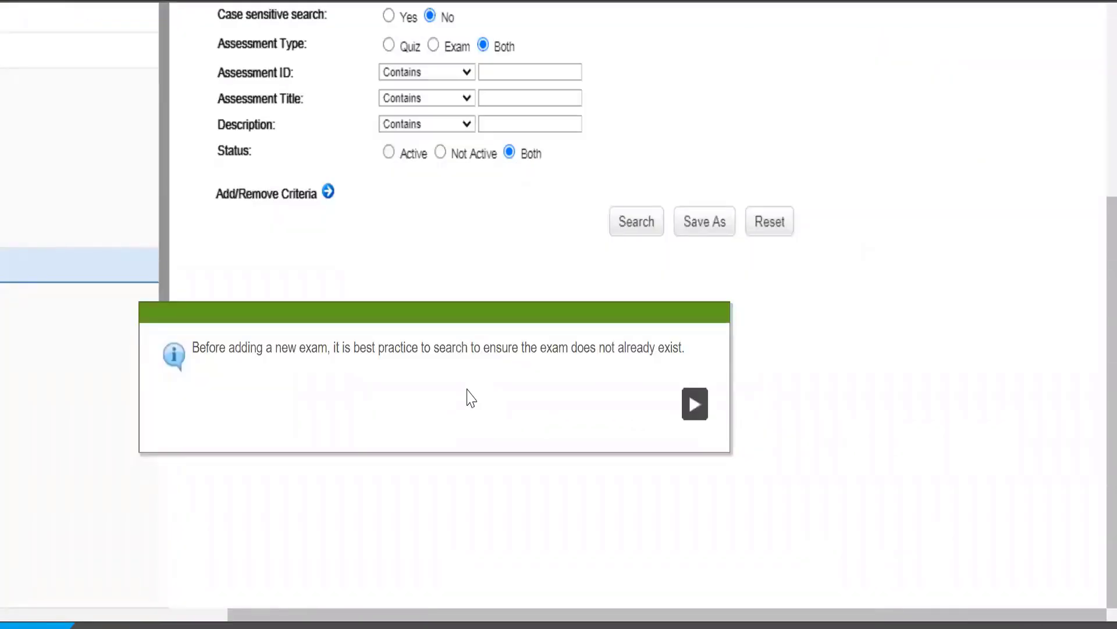
Start adding a new assessment of the exam type in the Assessments area
click(695, 401)
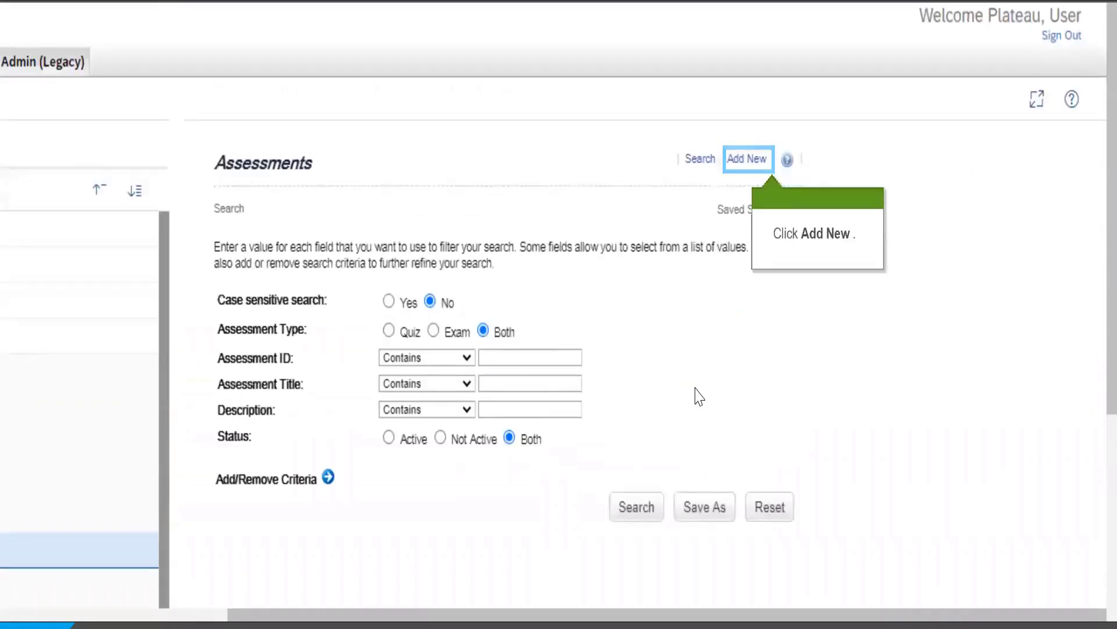
click(747, 160)
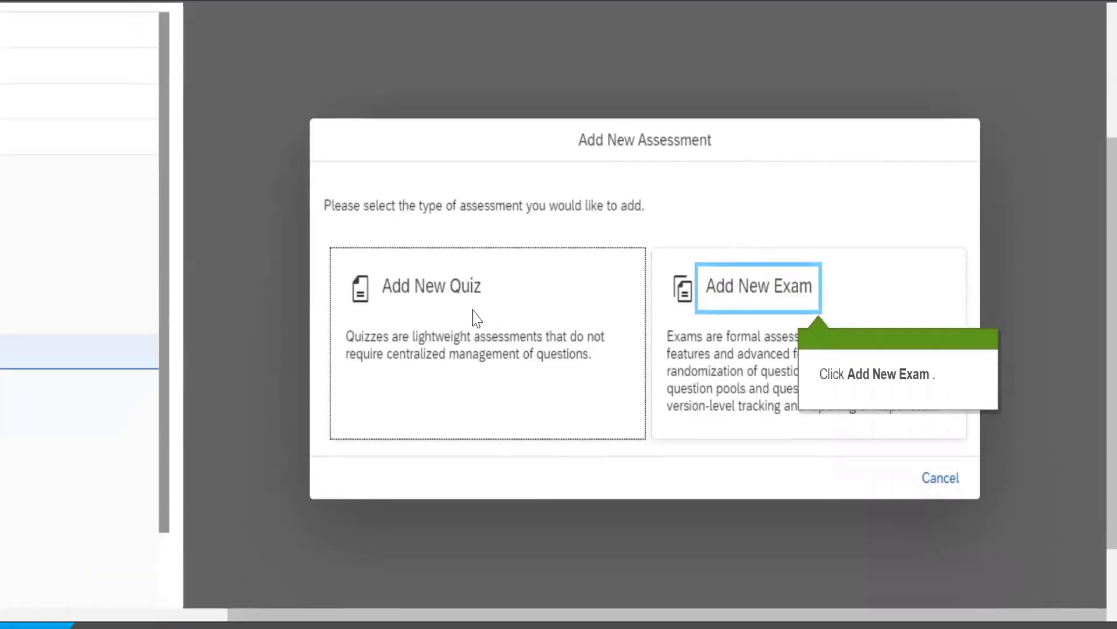
click(736, 304)
Give the exam the ID "HCM-Exam1", title "HCM-SuccessFactors Learning Exam" and description "This is a basic exam with questions on standard LMS features", keeping it active
scroll(739, 300, down, 1)
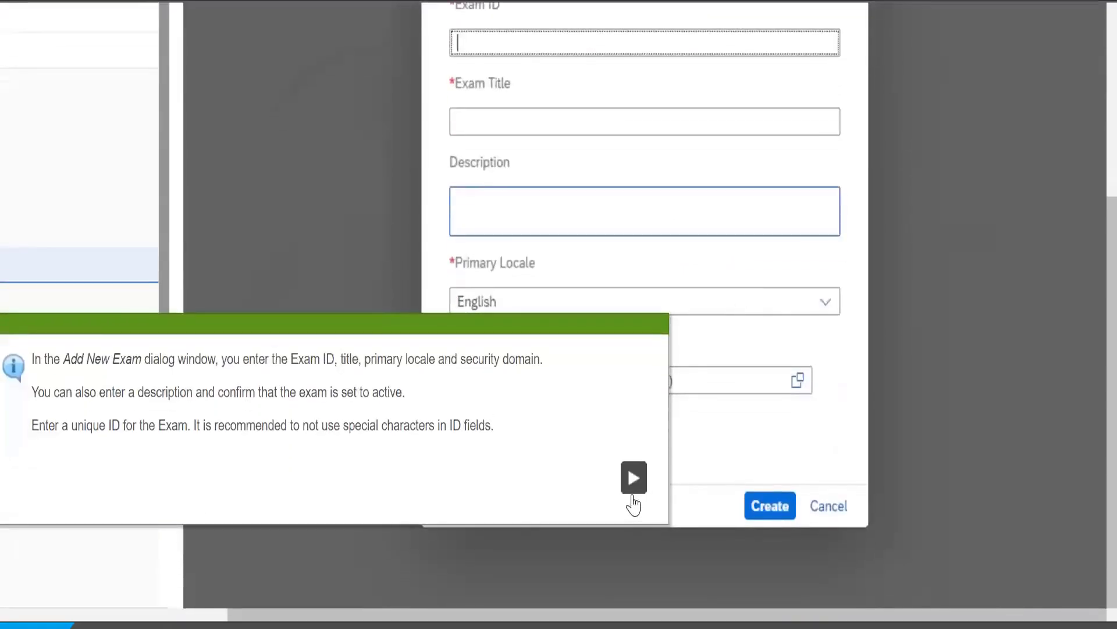
click(634, 478)
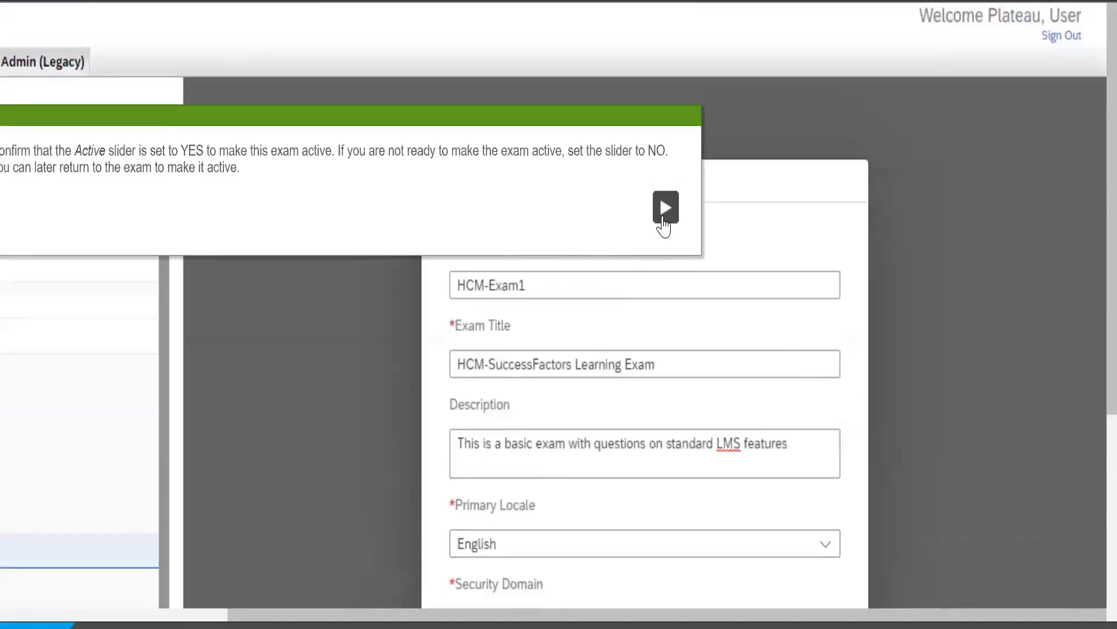
click(665, 210)
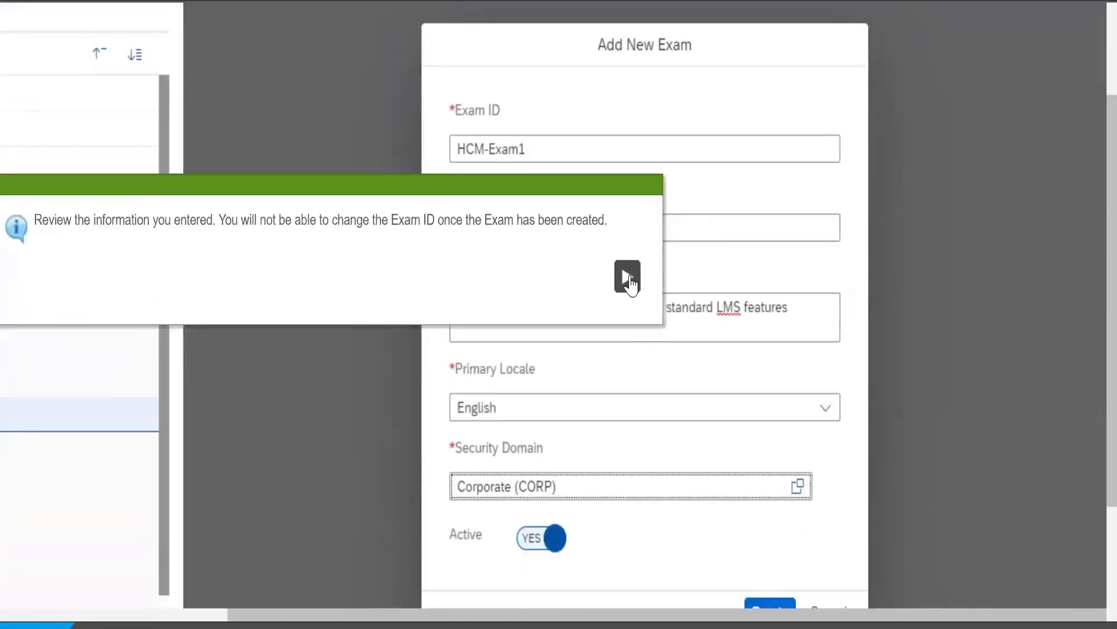
Review the entered exam details, create the exam, and finish the demonstration
click(628, 277)
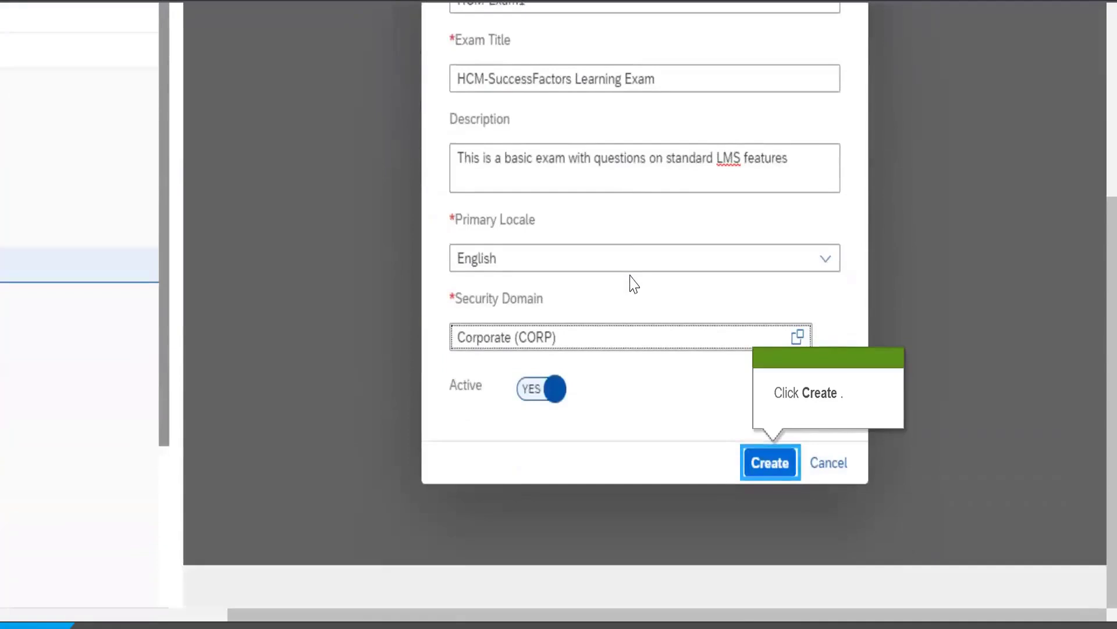
click(763, 478)
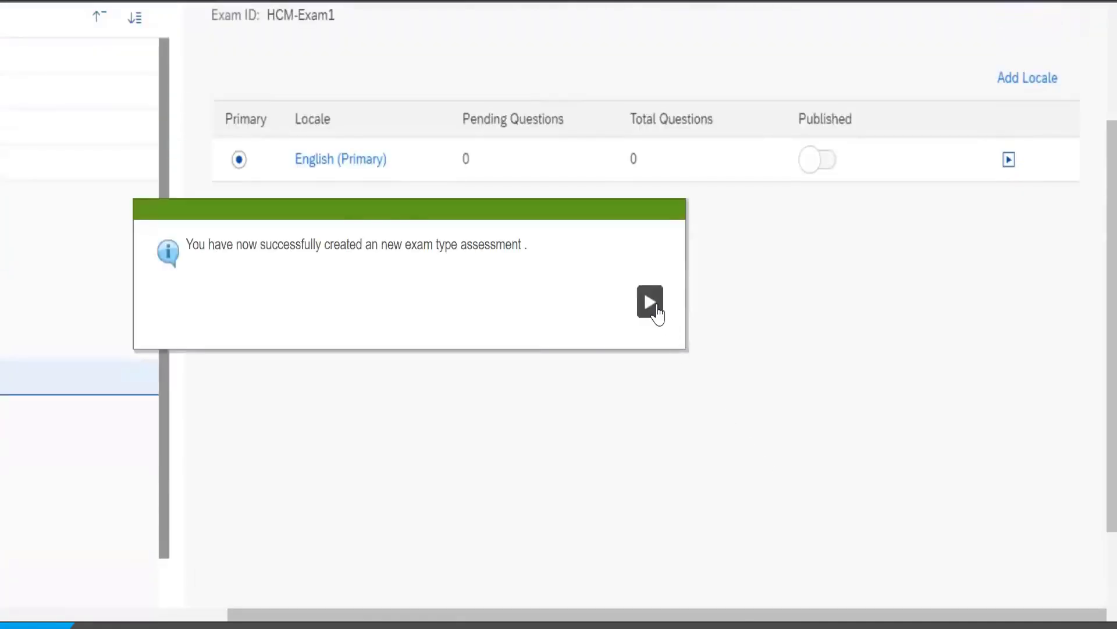
click(651, 303)
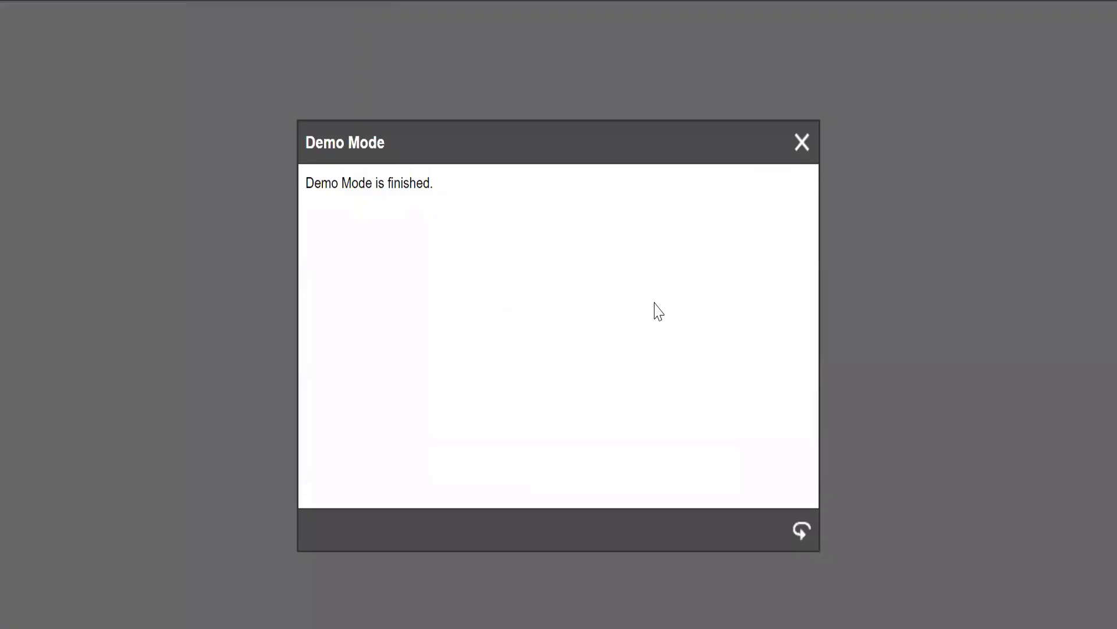
Close the finished exam simulation and start the Add Questions from the Question Library to an Exam Type Assessment demonstration
click(792, 146)
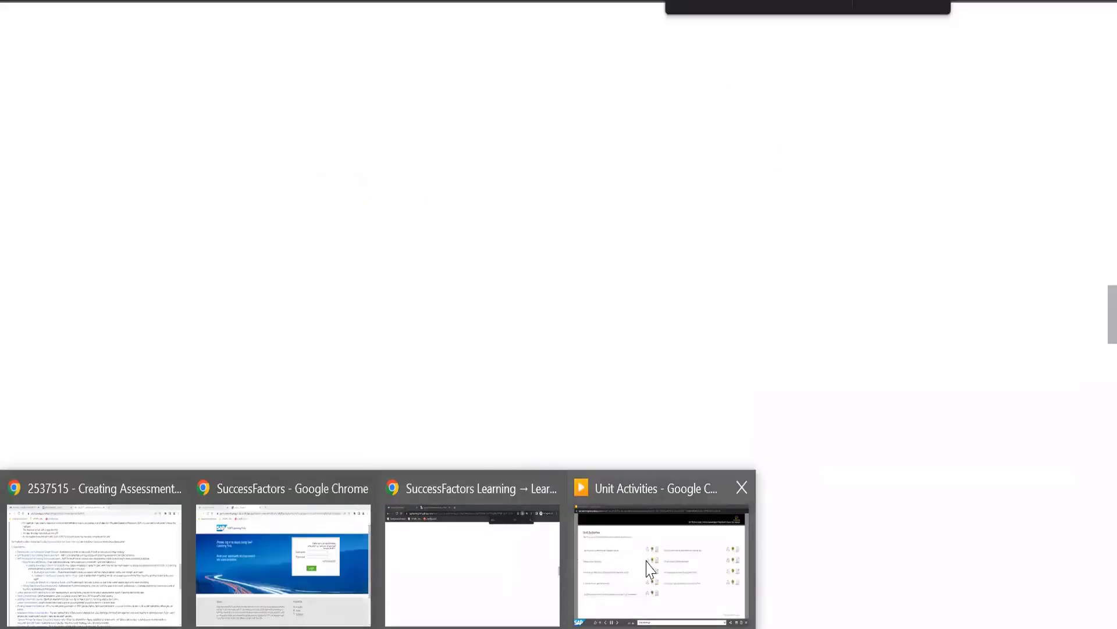
click(649, 569)
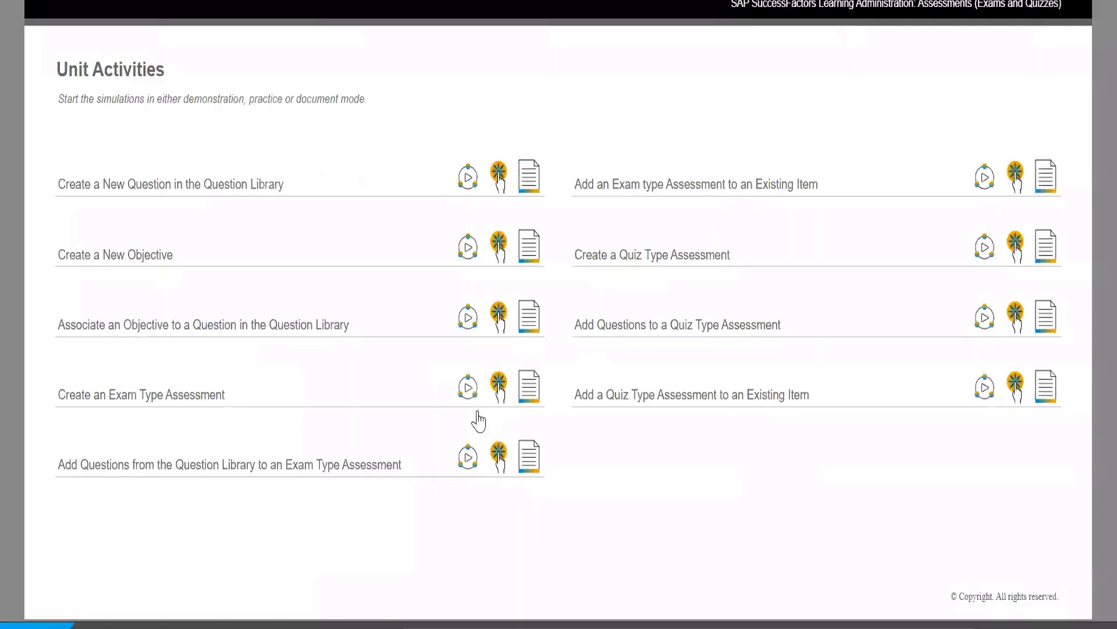
click(468, 460)
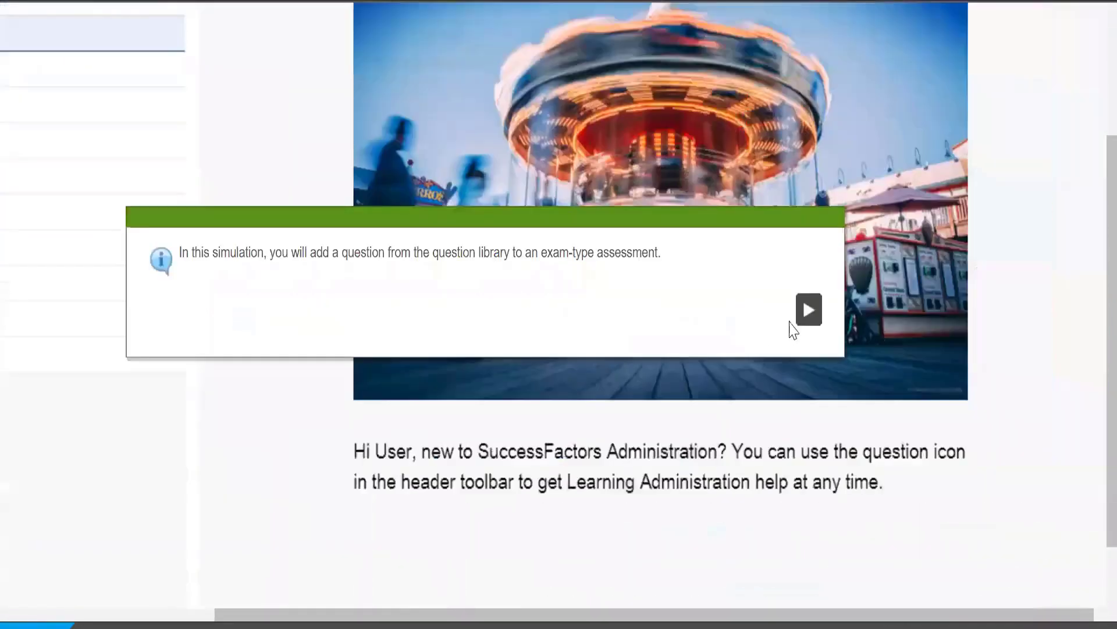
click(794, 299)
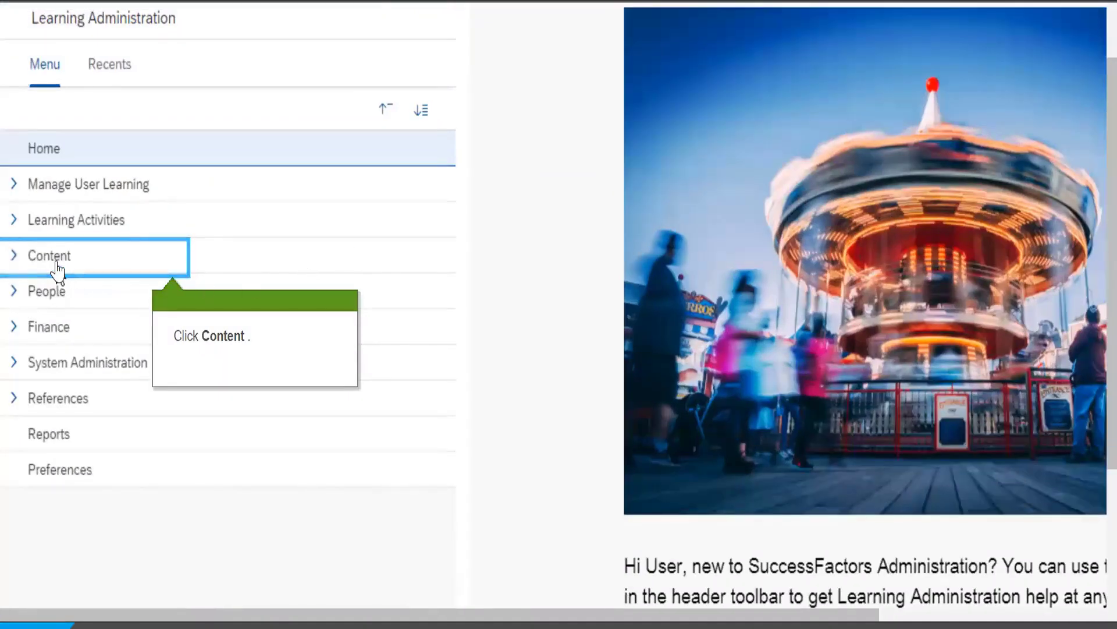
Go to the content assessments and search for assessment IDs containing "HCM" to locate the exam that needs questions
click(59, 268)
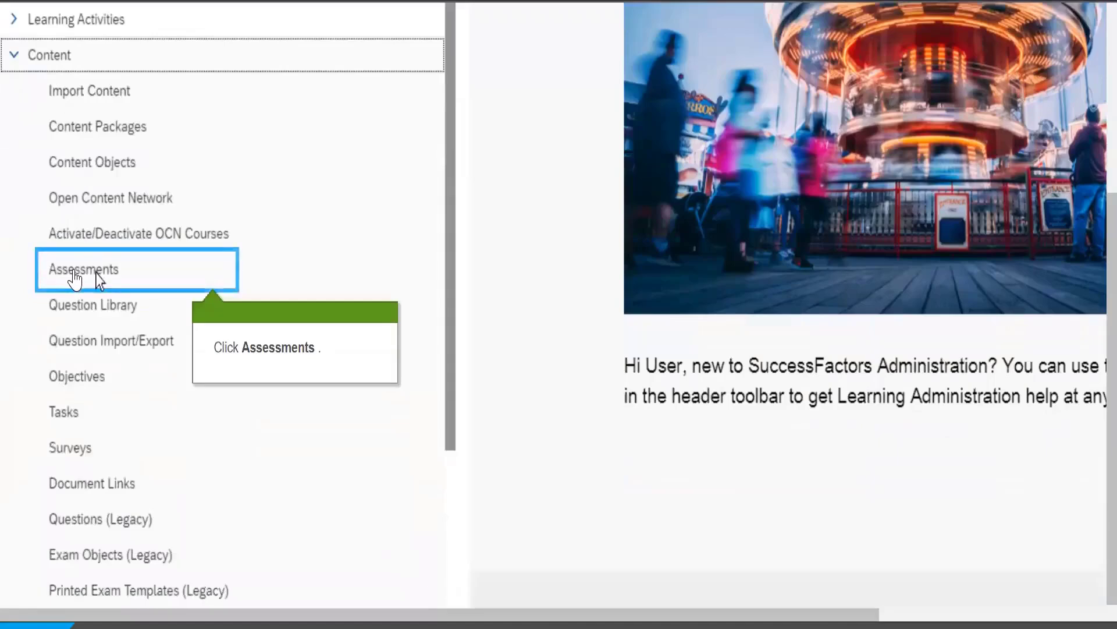
click(75, 275)
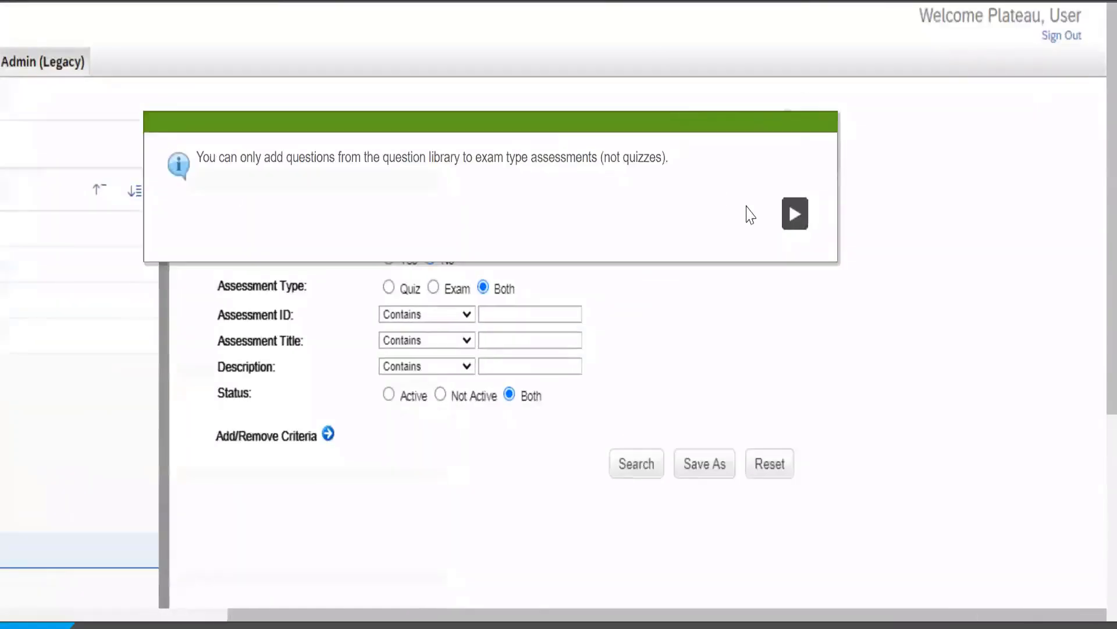
click(794, 214)
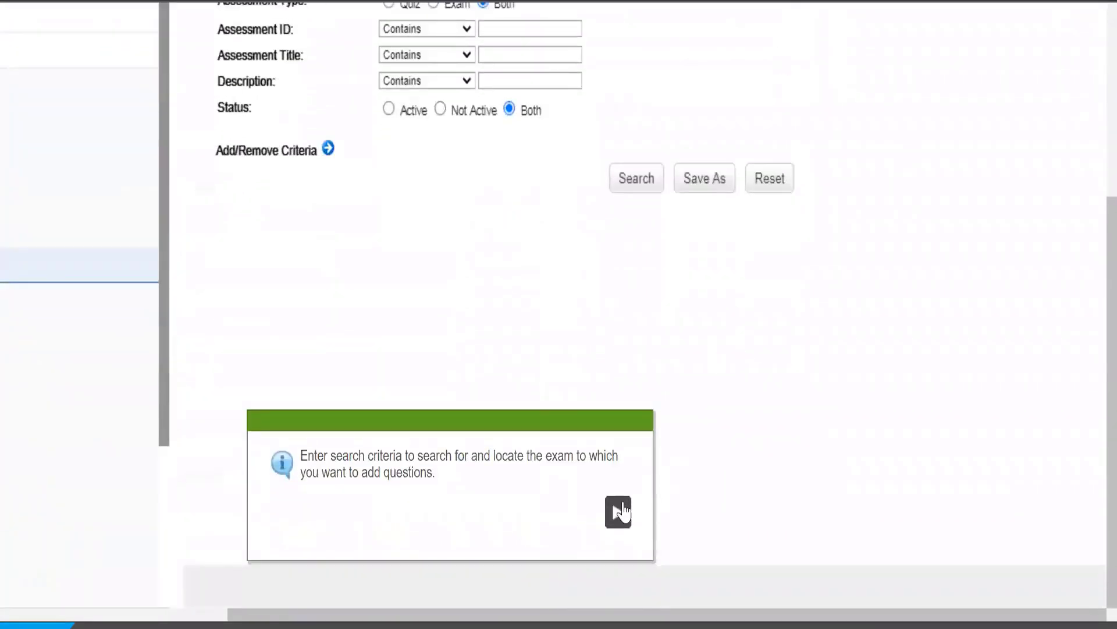
click(619, 513)
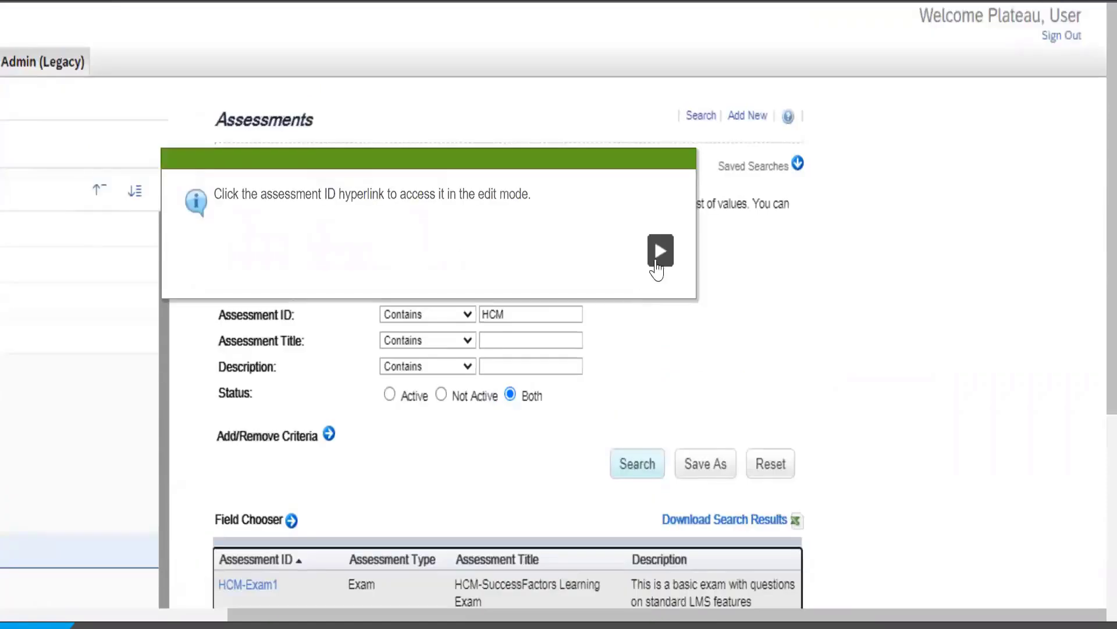
click(661, 252)
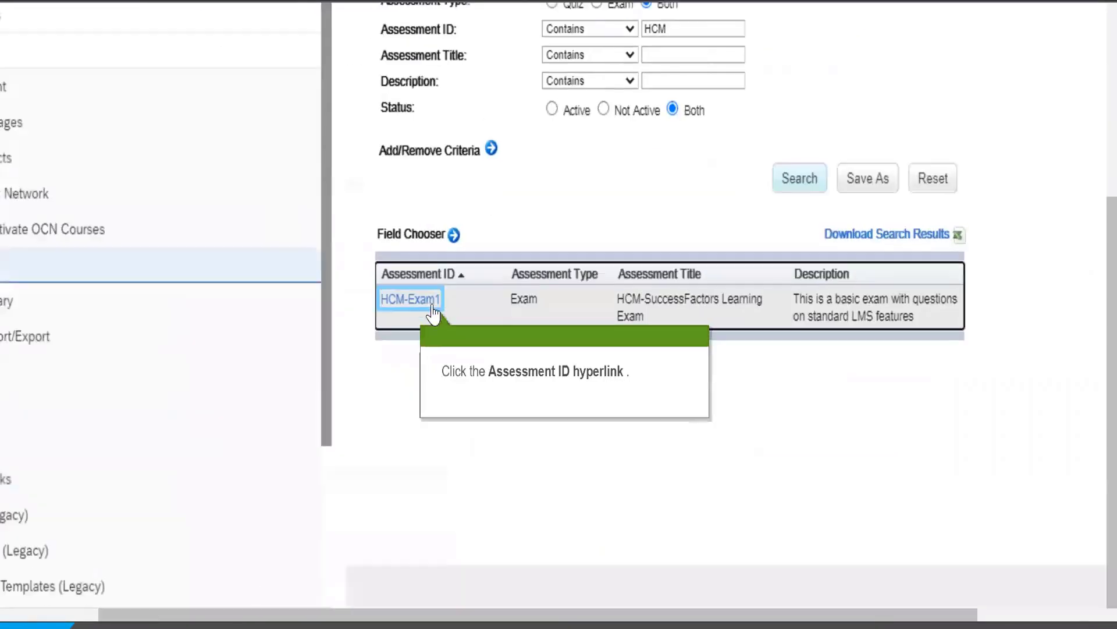
Open the HCM-Exam1 assessment from the search results and go to its questions
click(400, 305)
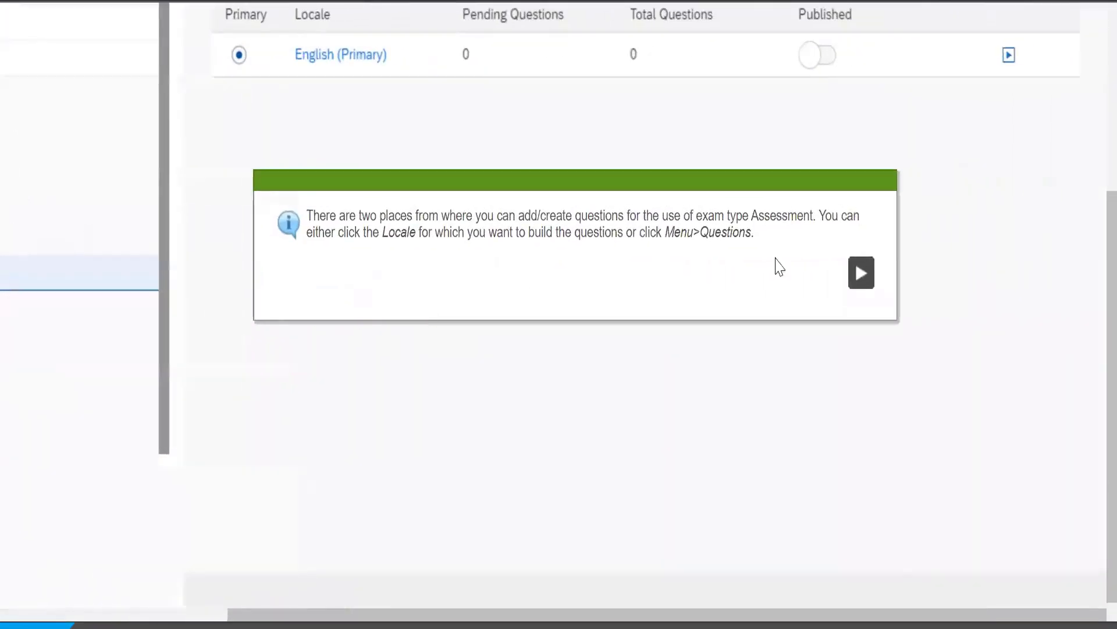
click(861, 273)
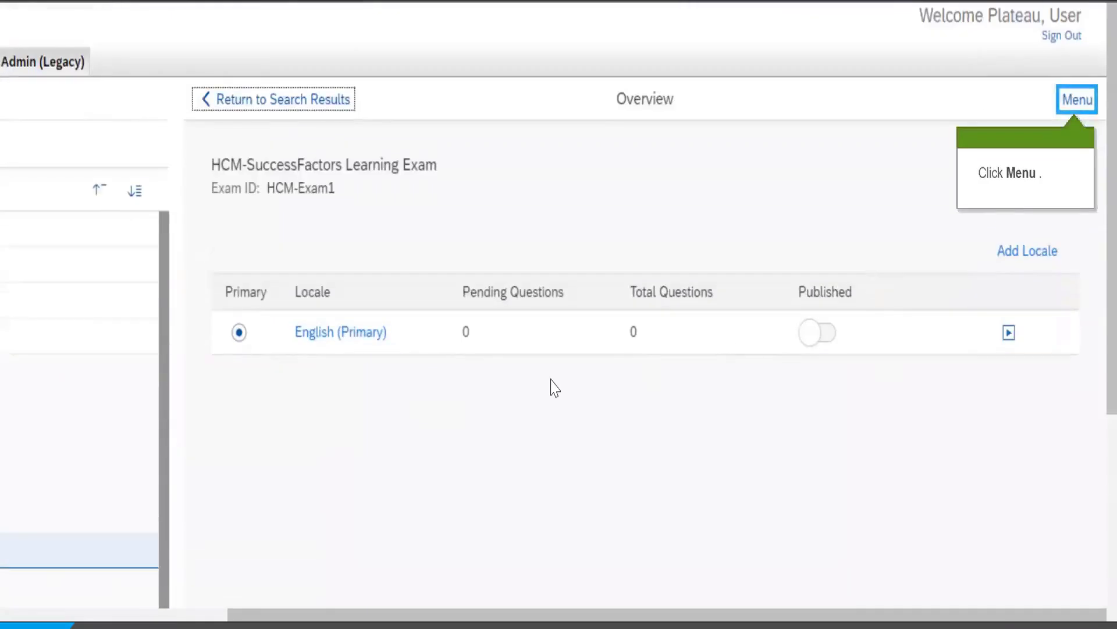
click(1065, 105)
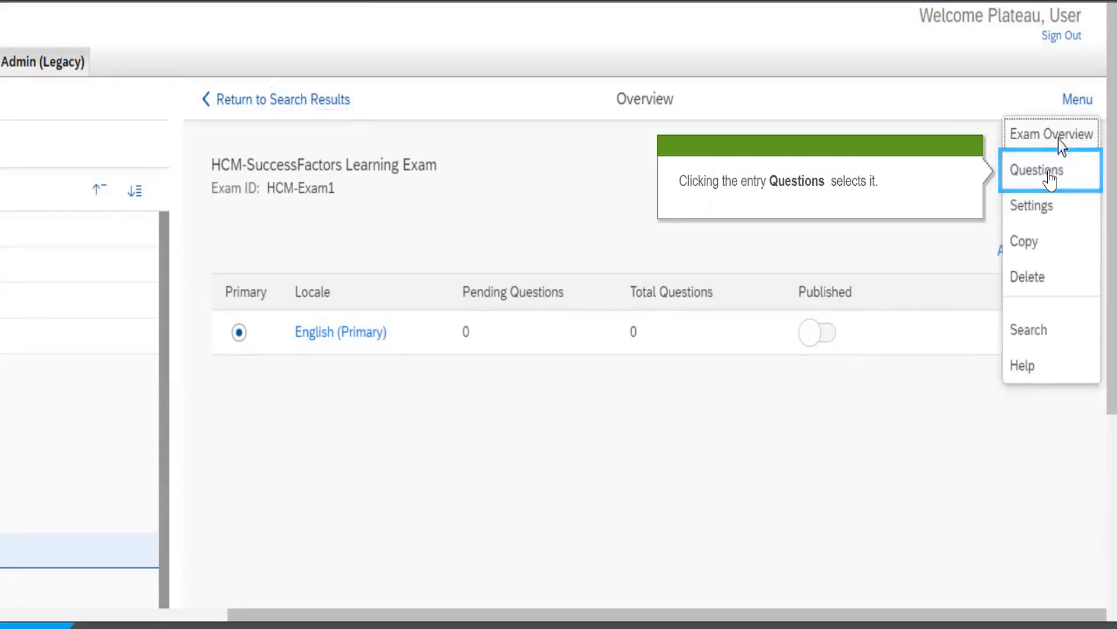
click(1036, 175)
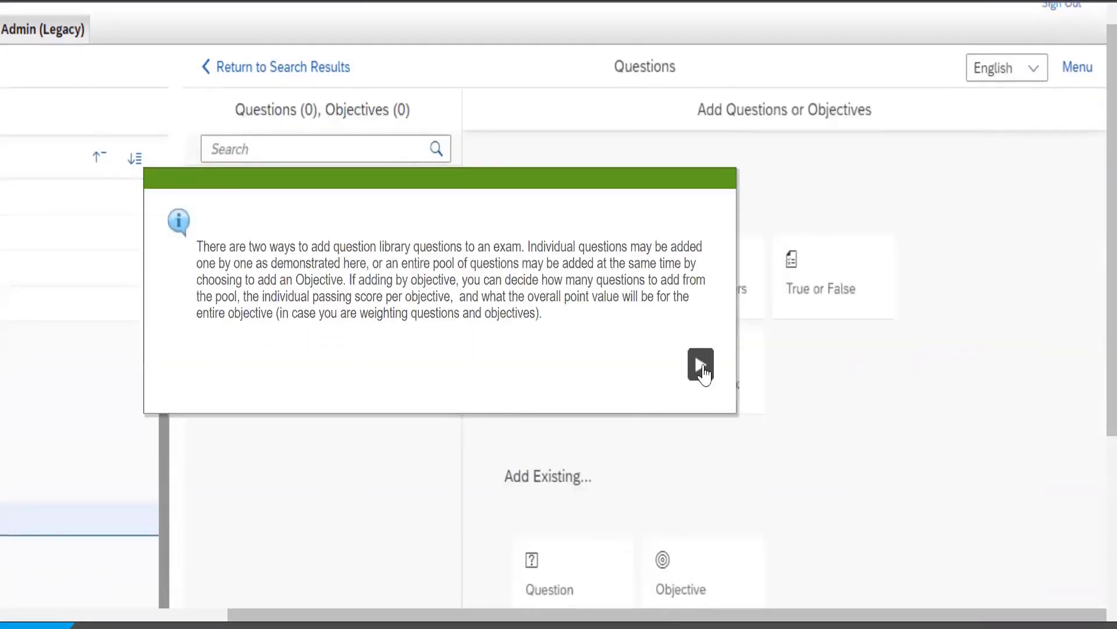
click(701, 365)
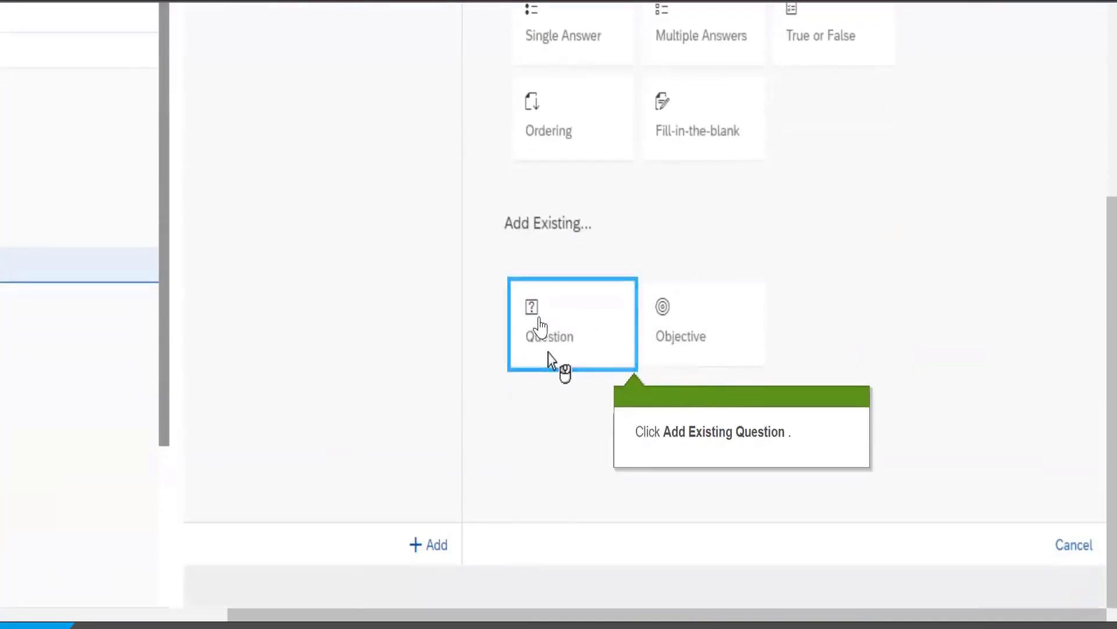
Choose to add an existing question and search the question library for question IDs containing "HCM-Question1"
click(540, 321)
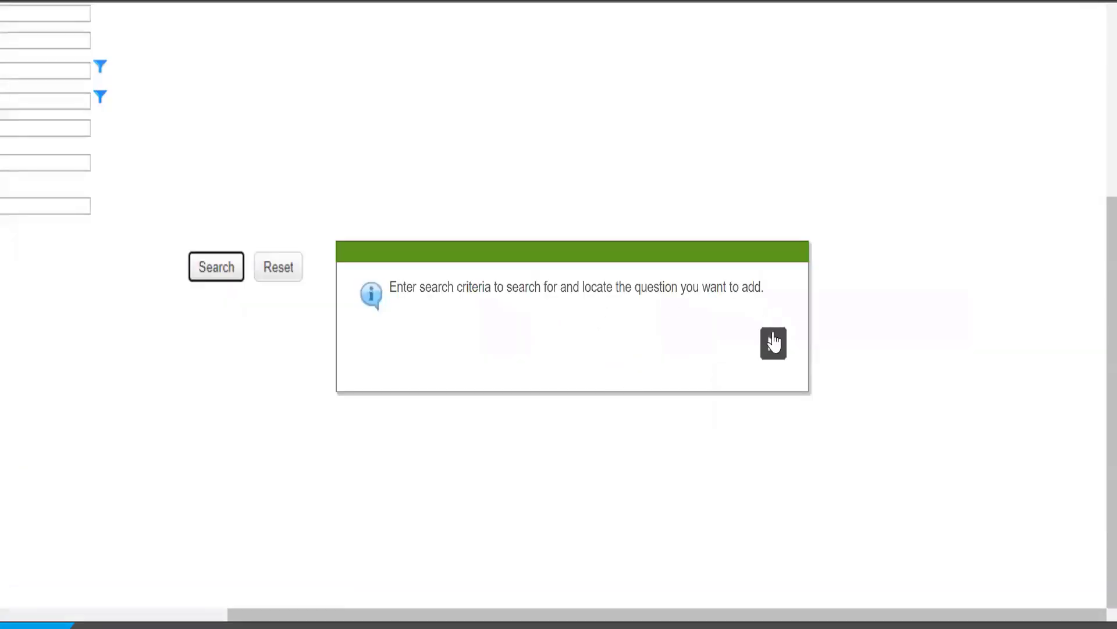
click(773, 343)
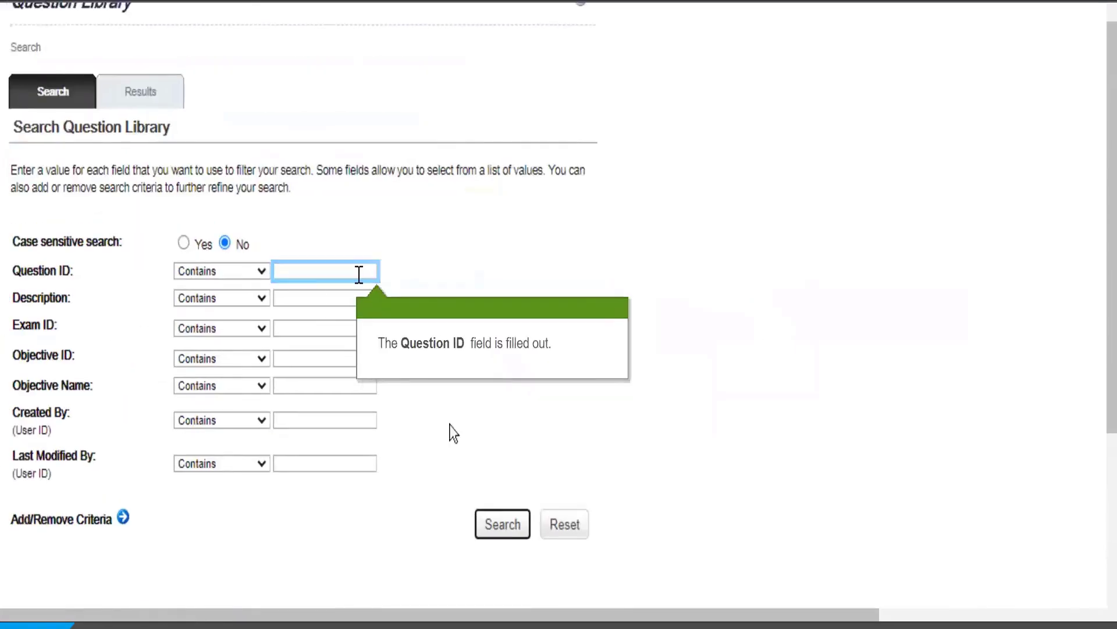
click(306, 277)
text(HCM-Qu)
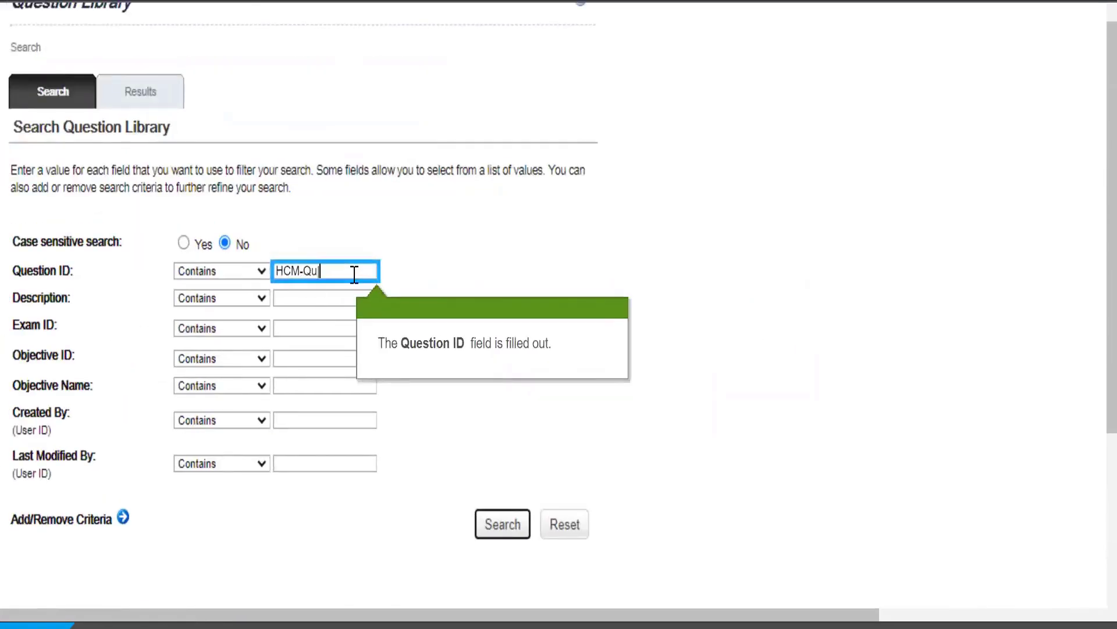
text(estion1)
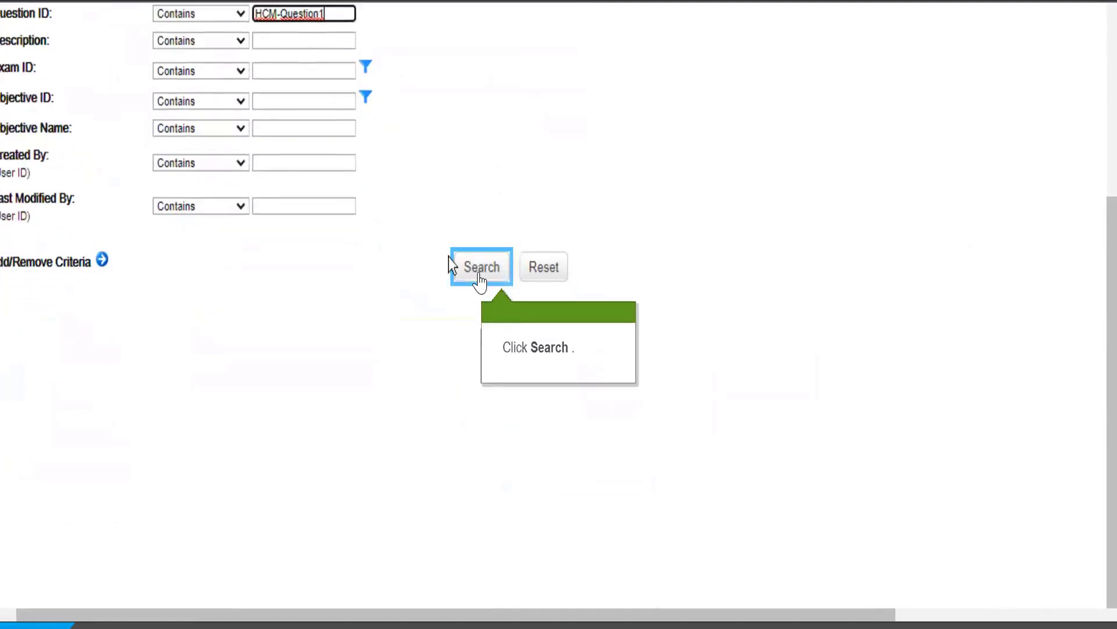
click(478, 273)
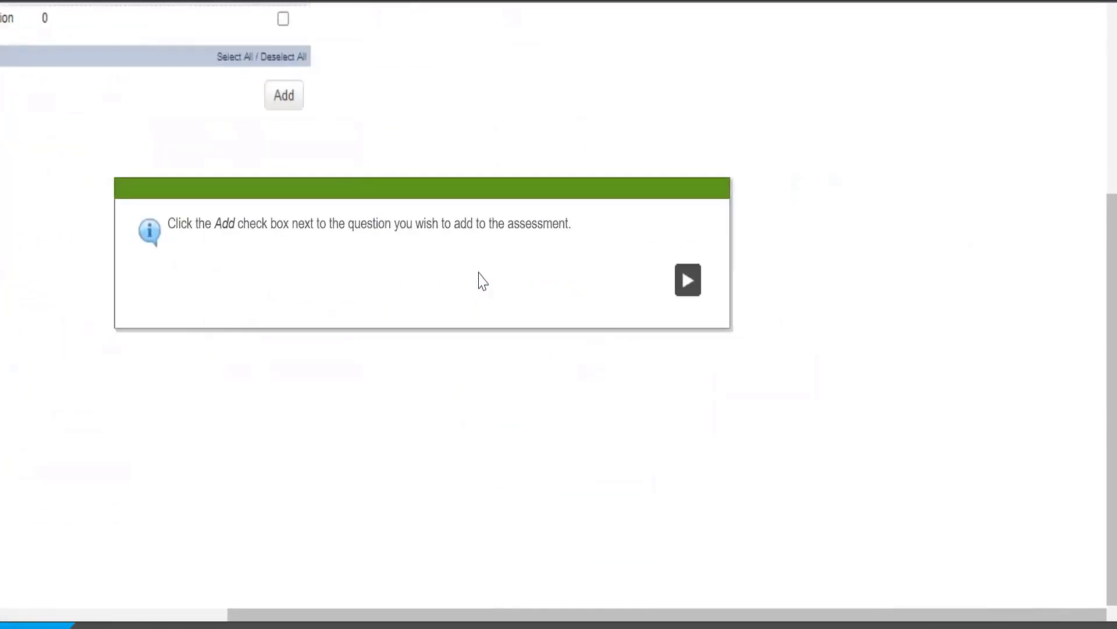
Select HCM-Question1 in the library search results and add it to the exam
click(687, 280)
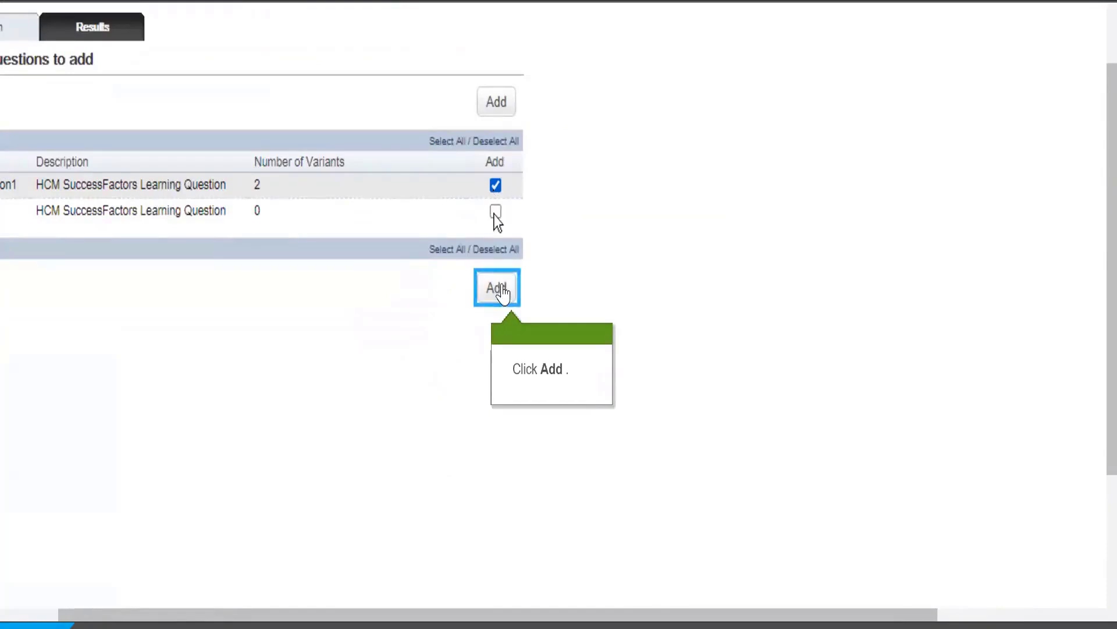
click(499, 290)
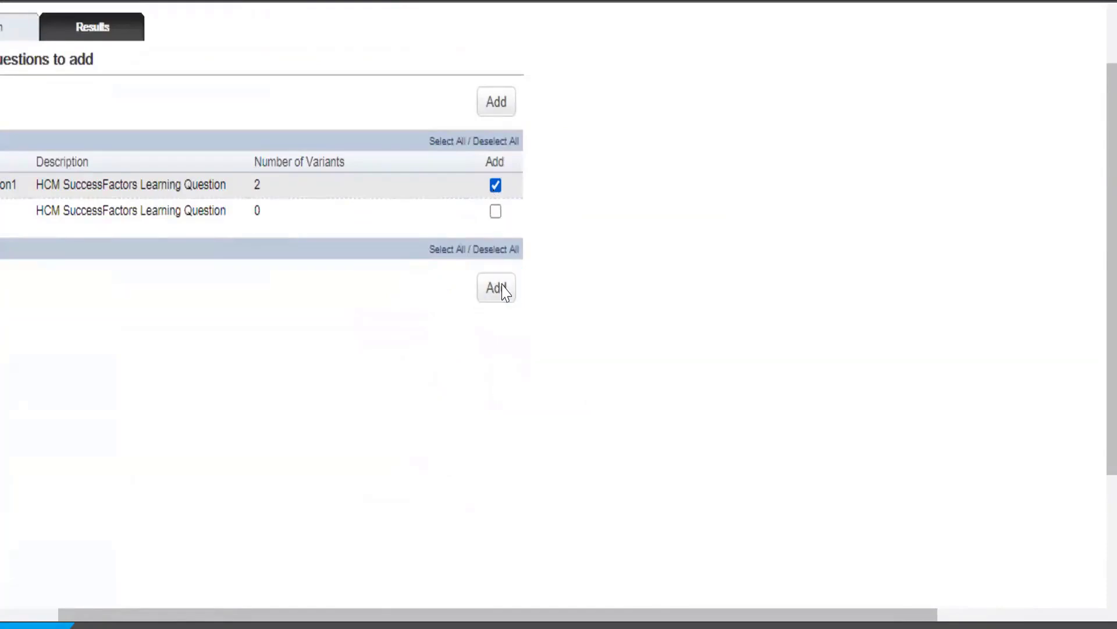
click(518, 272)
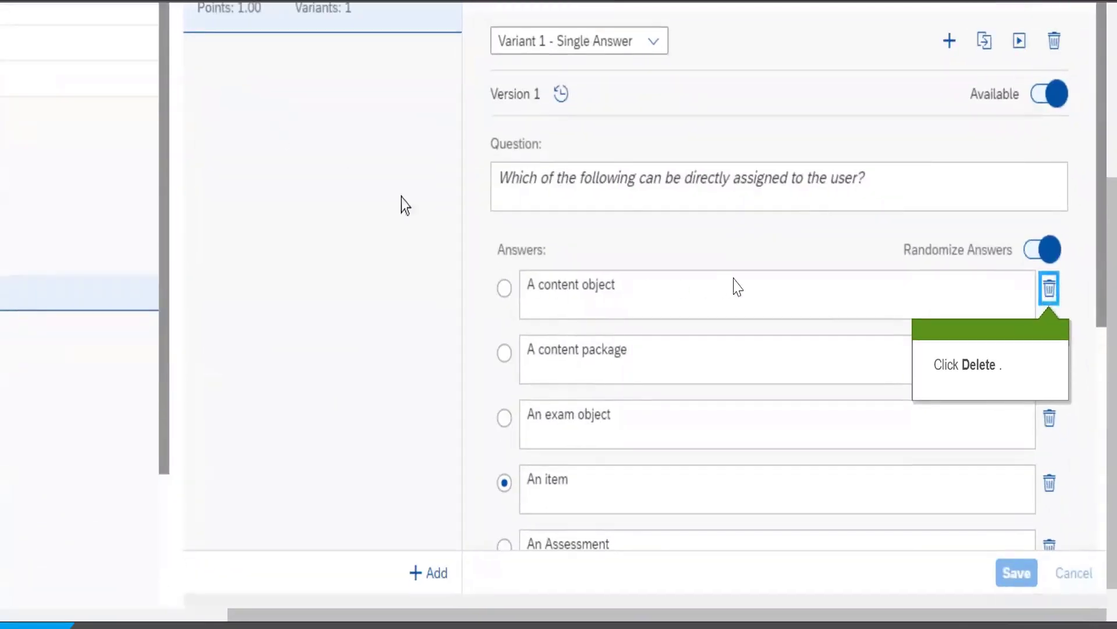
Delete the answer "A content object" from the question's single-answer variant and save the question
click(1050, 291)
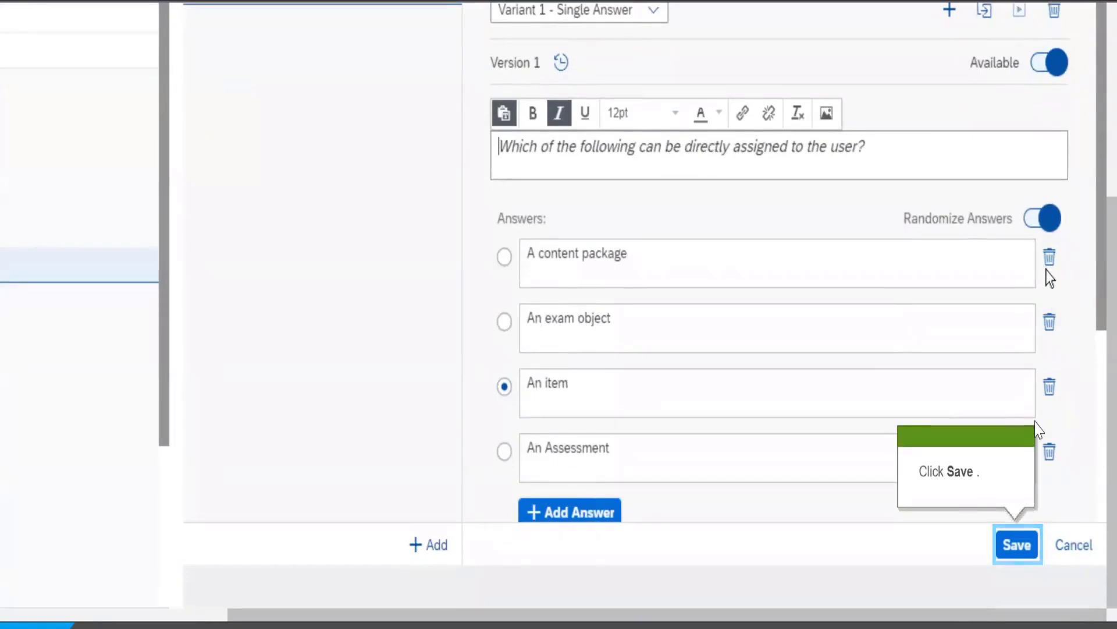
click(1015, 546)
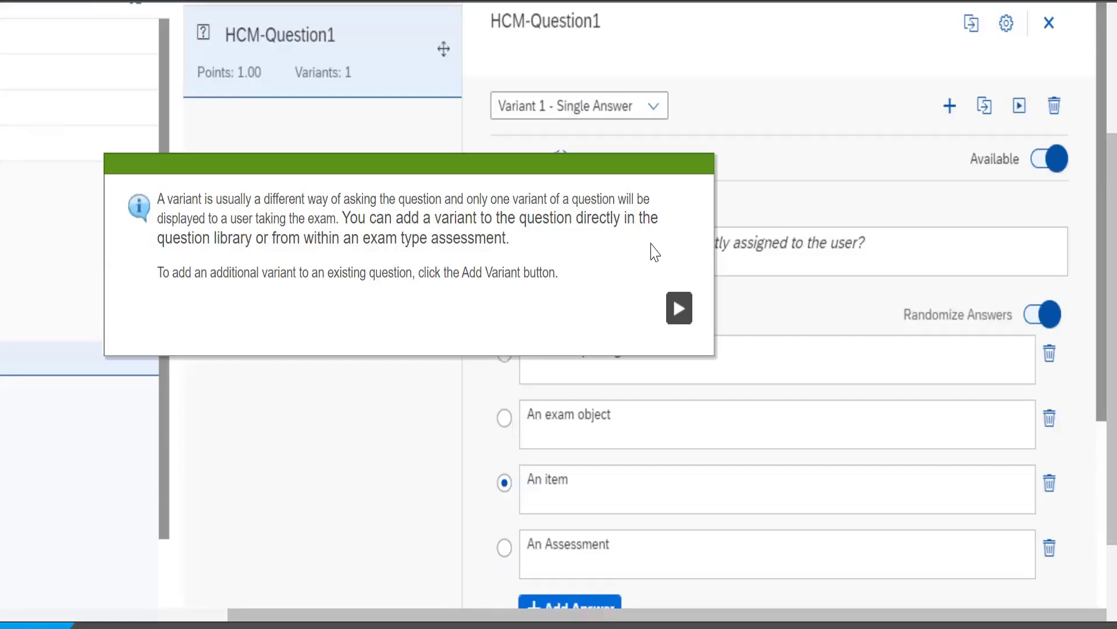
click(680, 310)
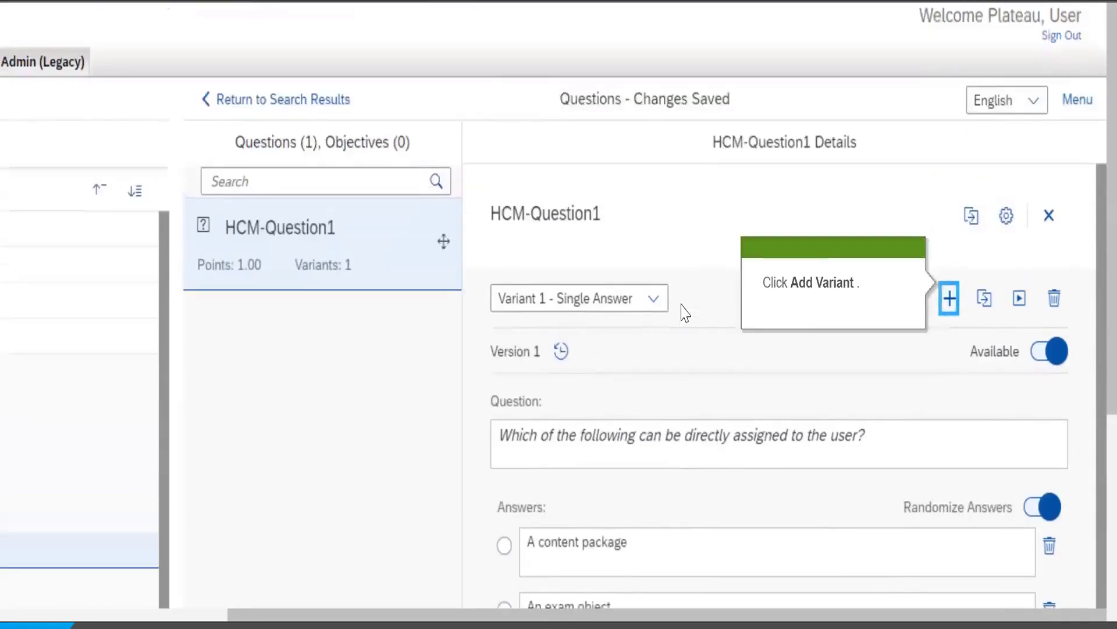
Add a Multiple Answers variant to HCM-Question1 with the question text "Which of the following is true about an item?"
click(951, 307)
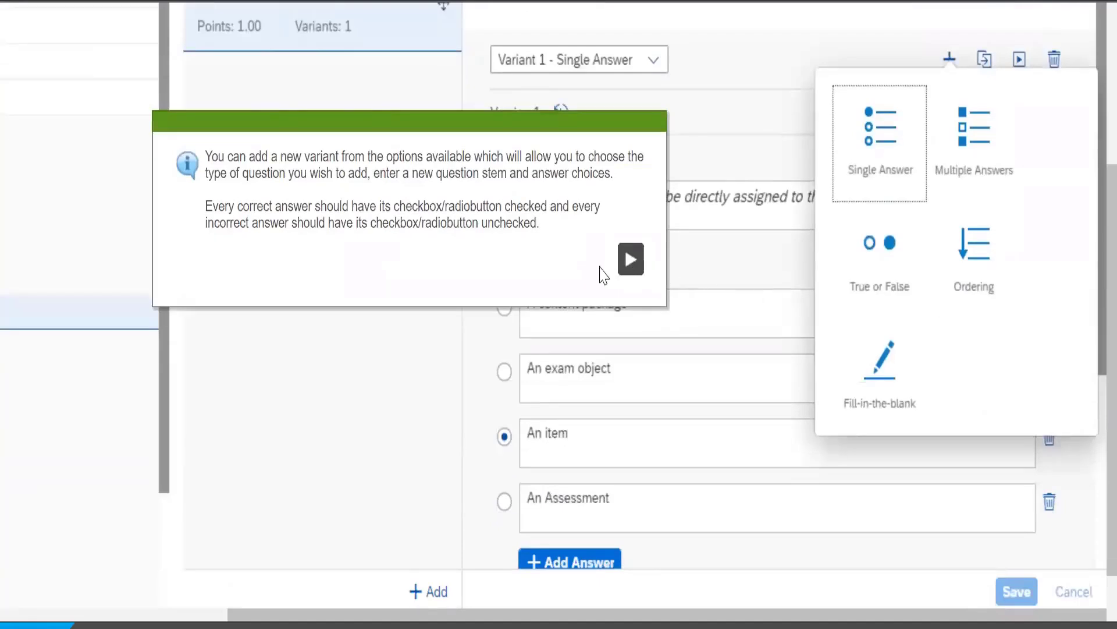
click(632, 263)
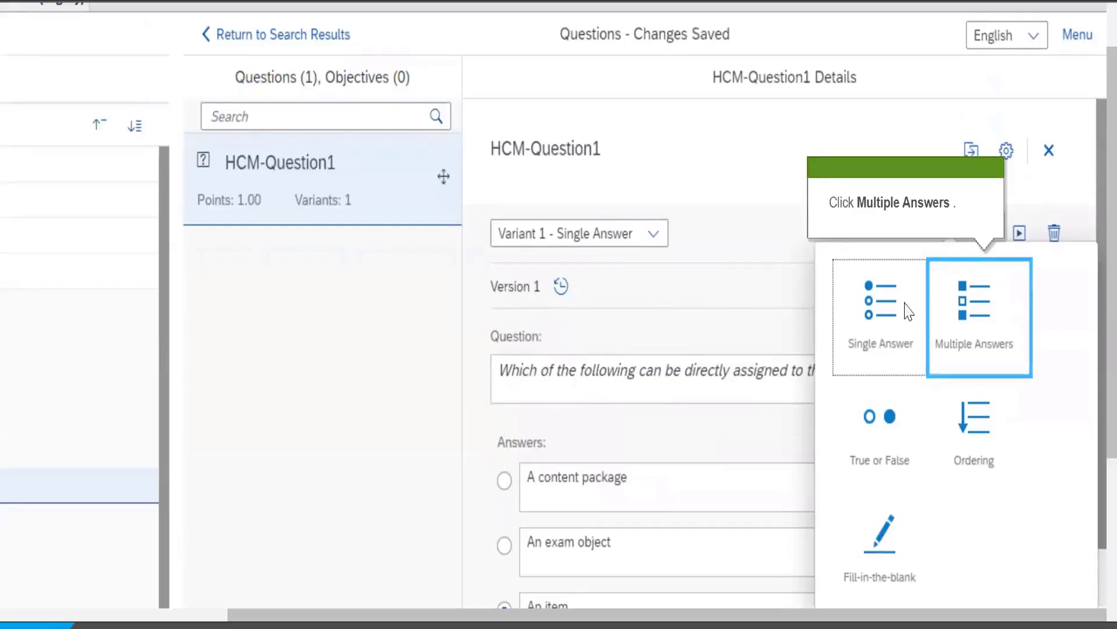
click(986, 327)
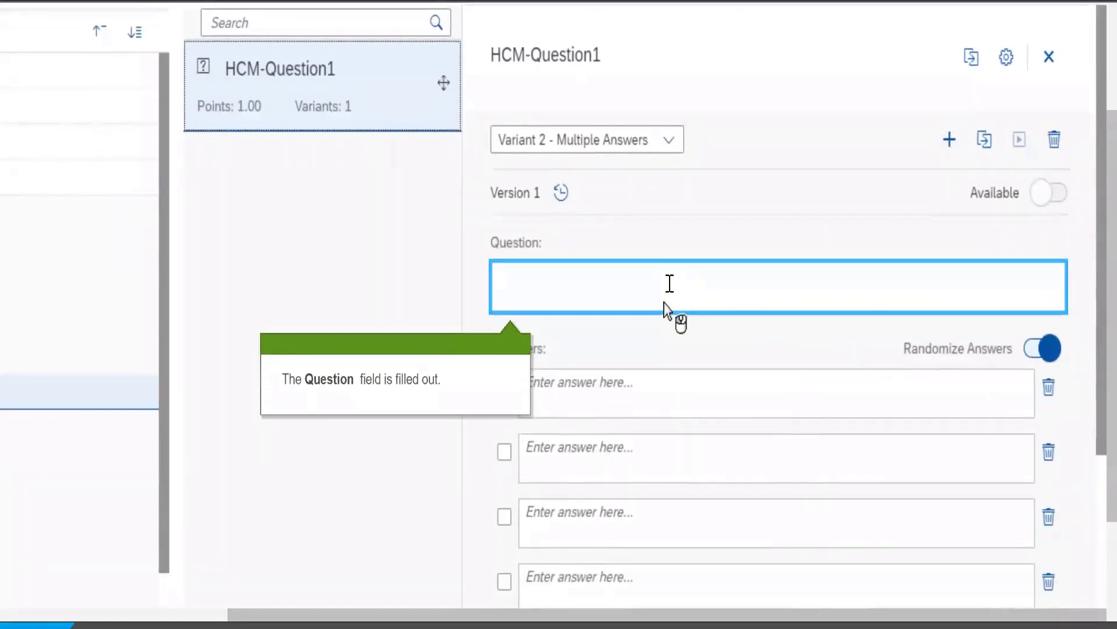
text(Which o)
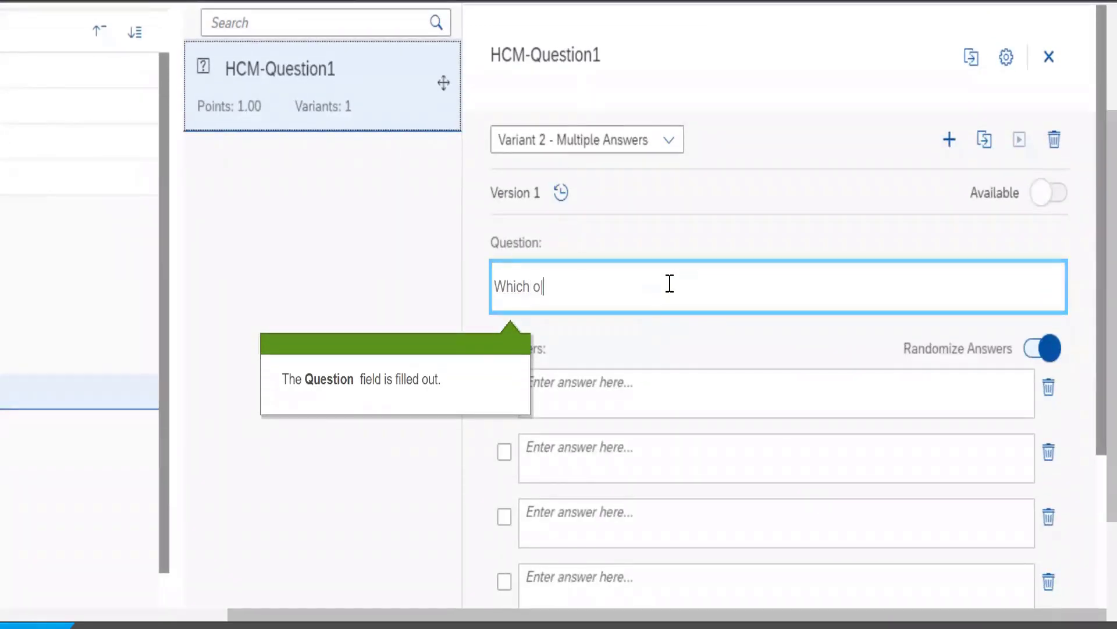
text(f the following is true about an item?)
Enter "It's an assignable unit" and "It can be tracked in the learning history" as answers, both marked correct
click(675, 284)
text(It's)
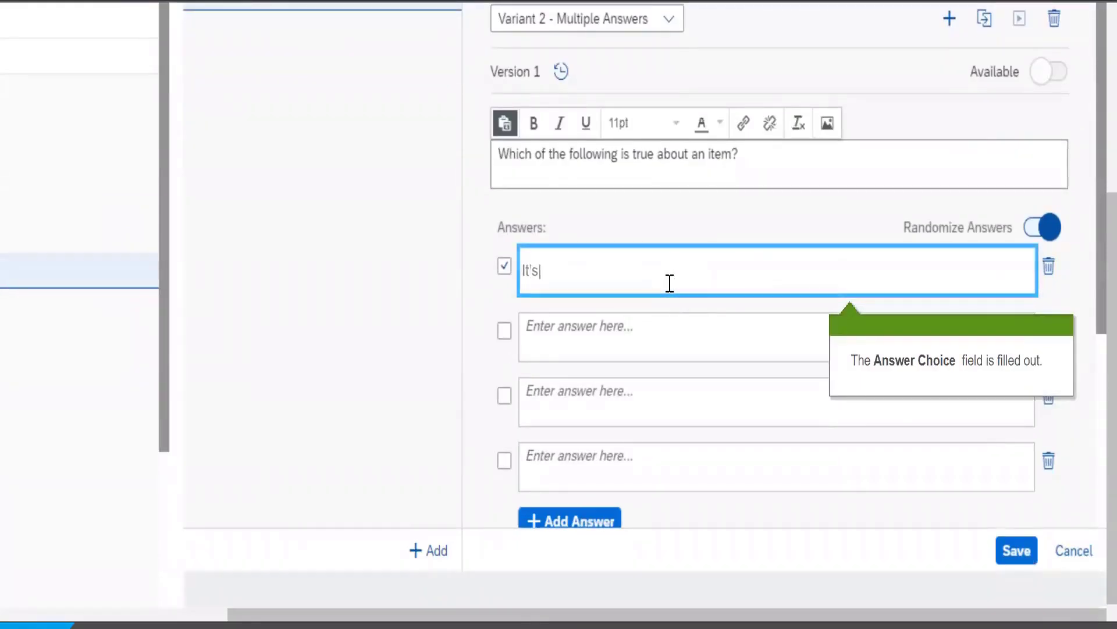
text( an assignable unit)
click(679, 347)
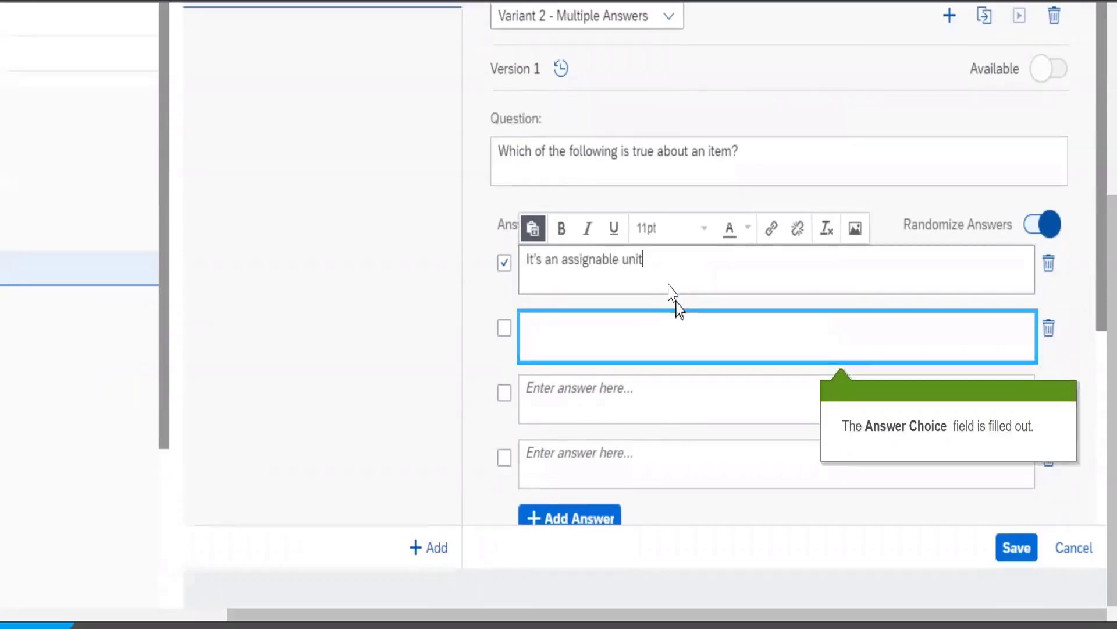
text(It can be tracked in the learning history)
key(Tab)
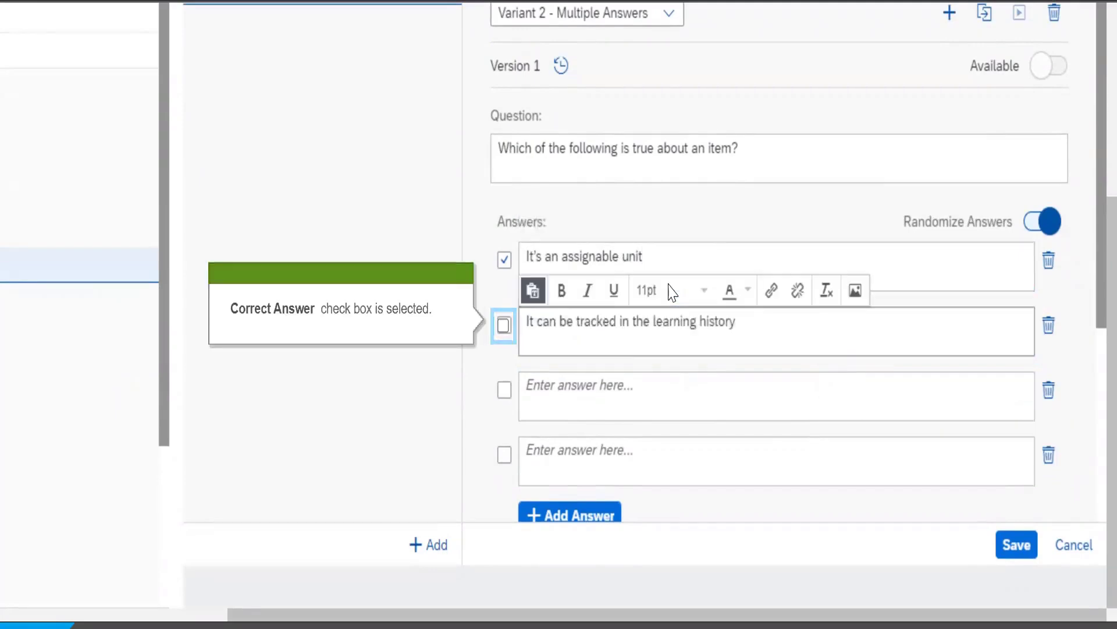
click(502, 337)
Add the incorrect answers "It cannot be assigned directly to users" and "It's a dynamic group of users", and save the variant
click(605, 403)
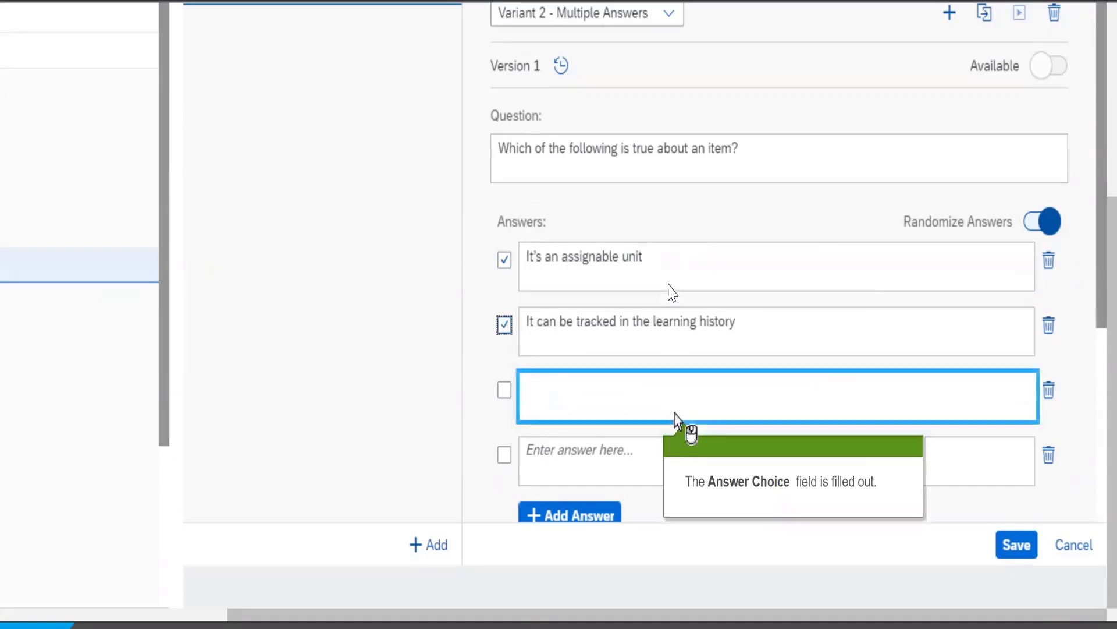
text(It cannot be assigned directly to users)
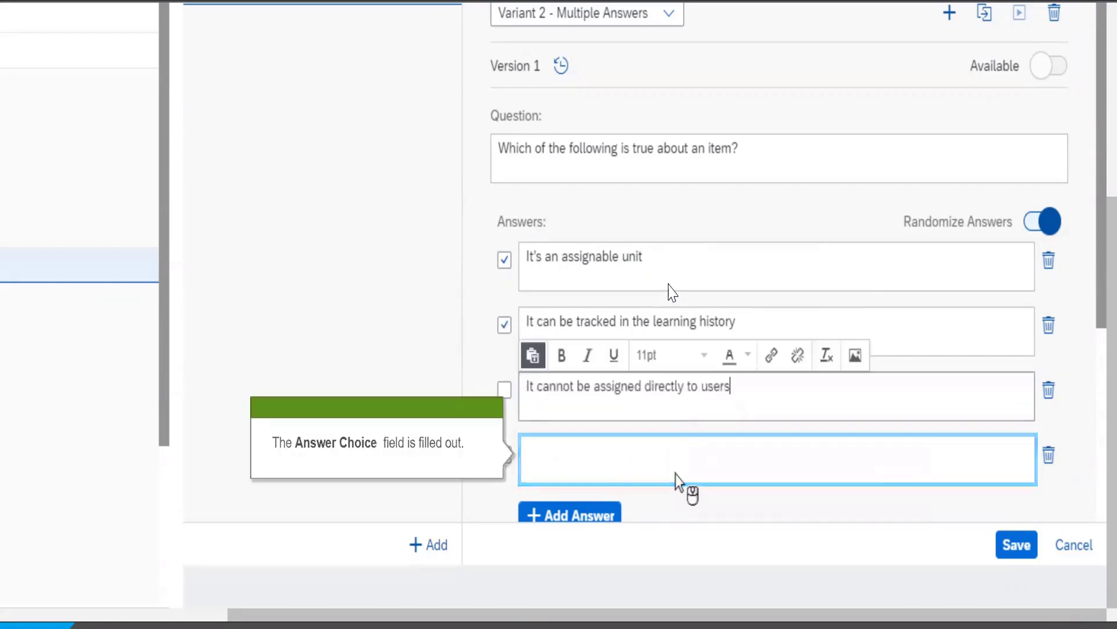
text(It's a dynamic group of users)
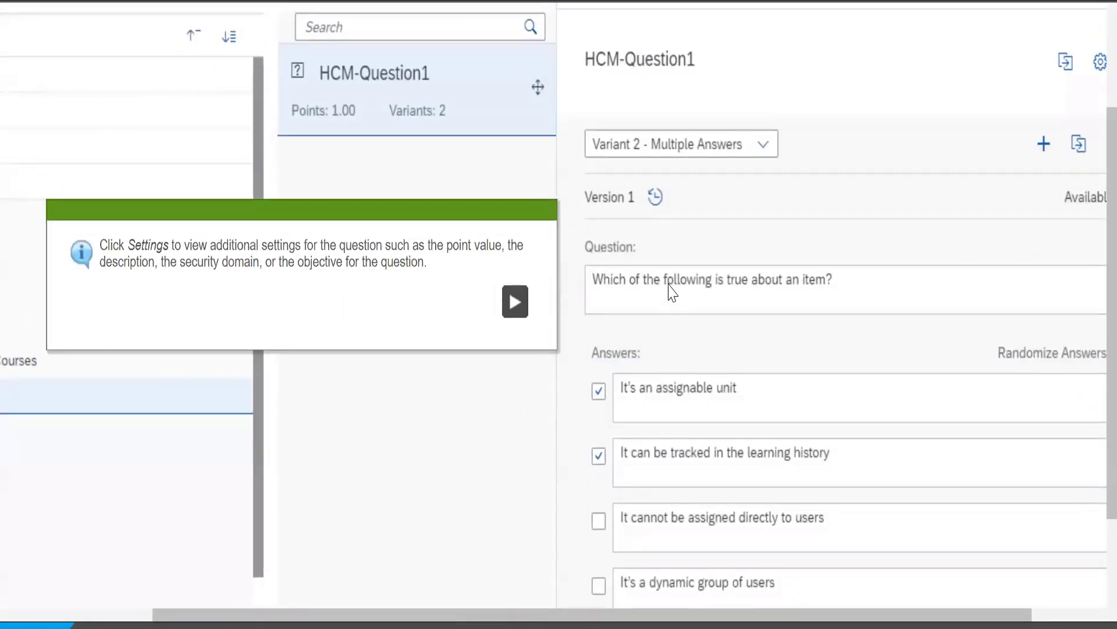
Review the points, description, security domain and objective in HCM-Question1's settings, and leave without changing them
click(516, 303)
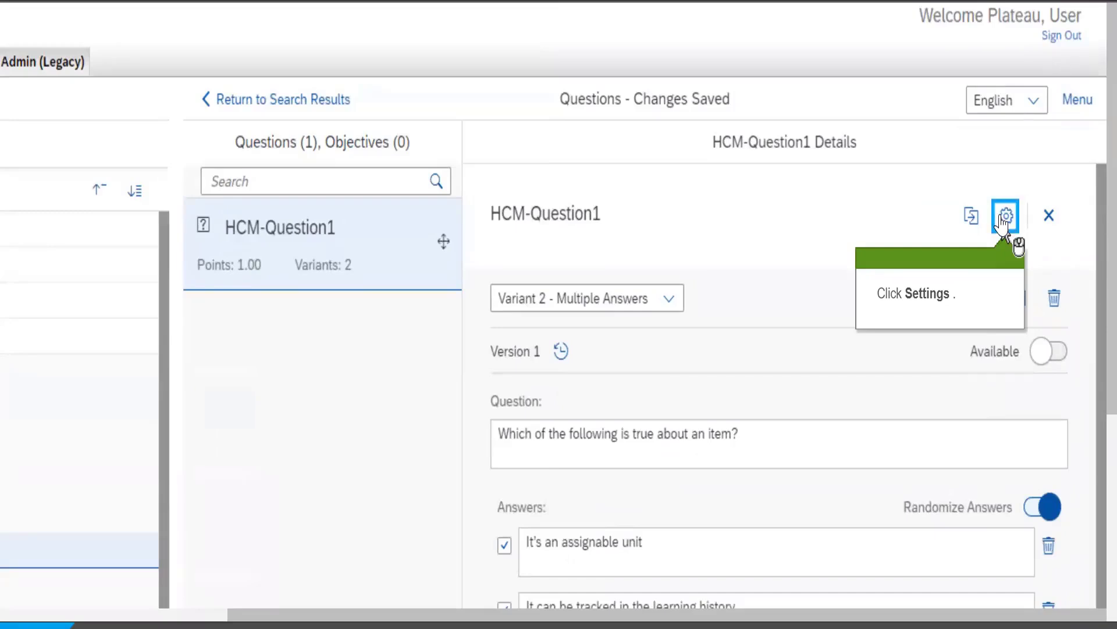
click(1006, 216)
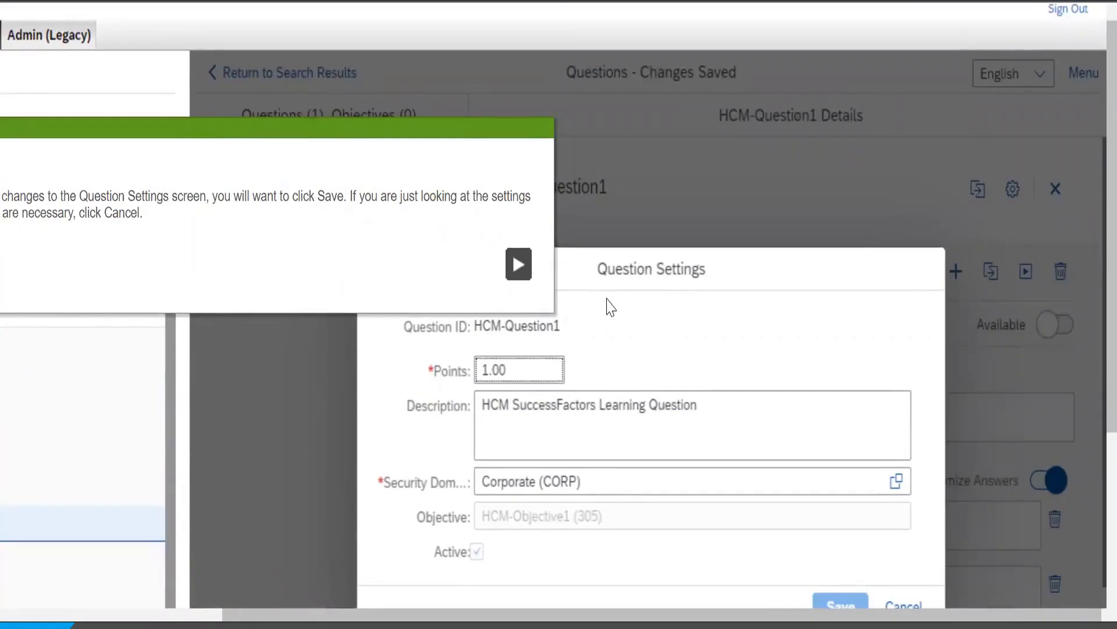
click(518, 265)
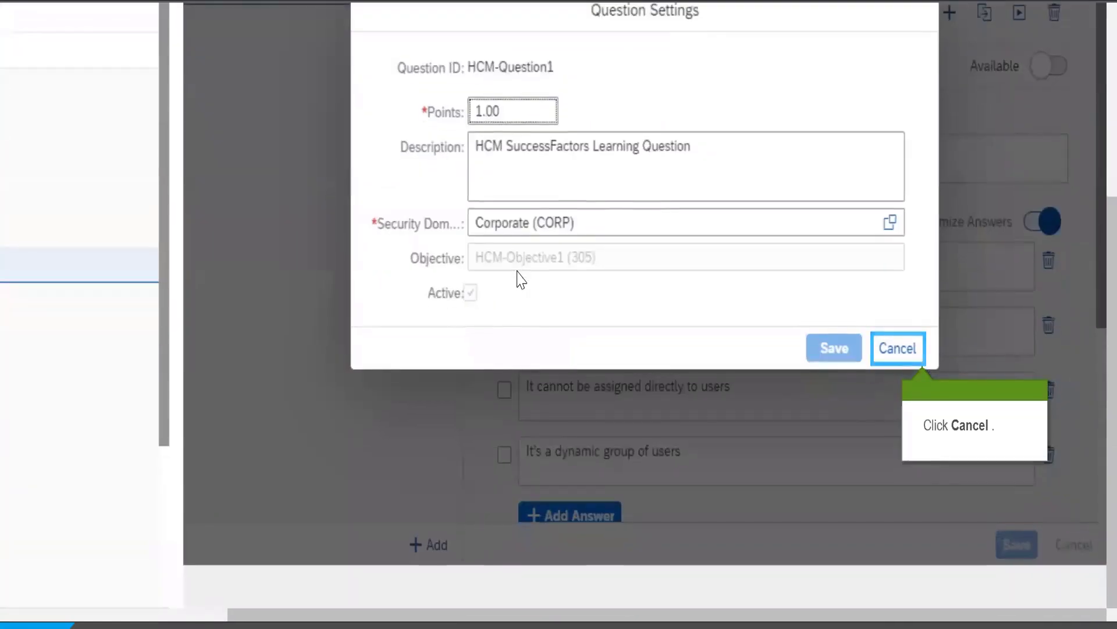
click(896, 349)
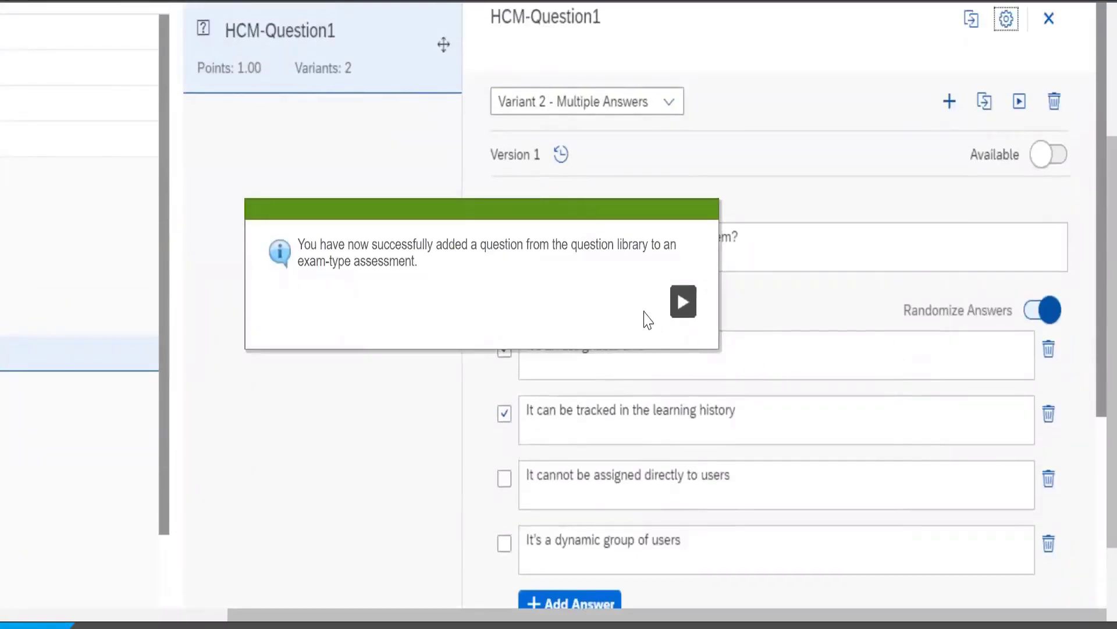
Close the finished question simulation and start the Add an Exam type Assessment to an Existing Item demonstration from the unit activities
click(682, 301)
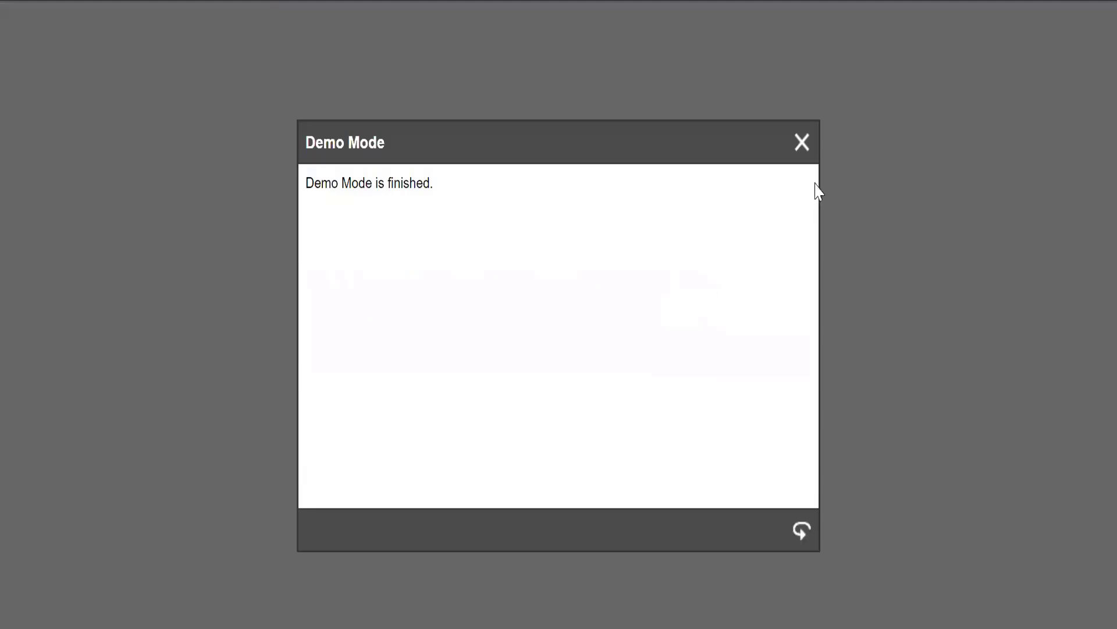
click(802, 143)
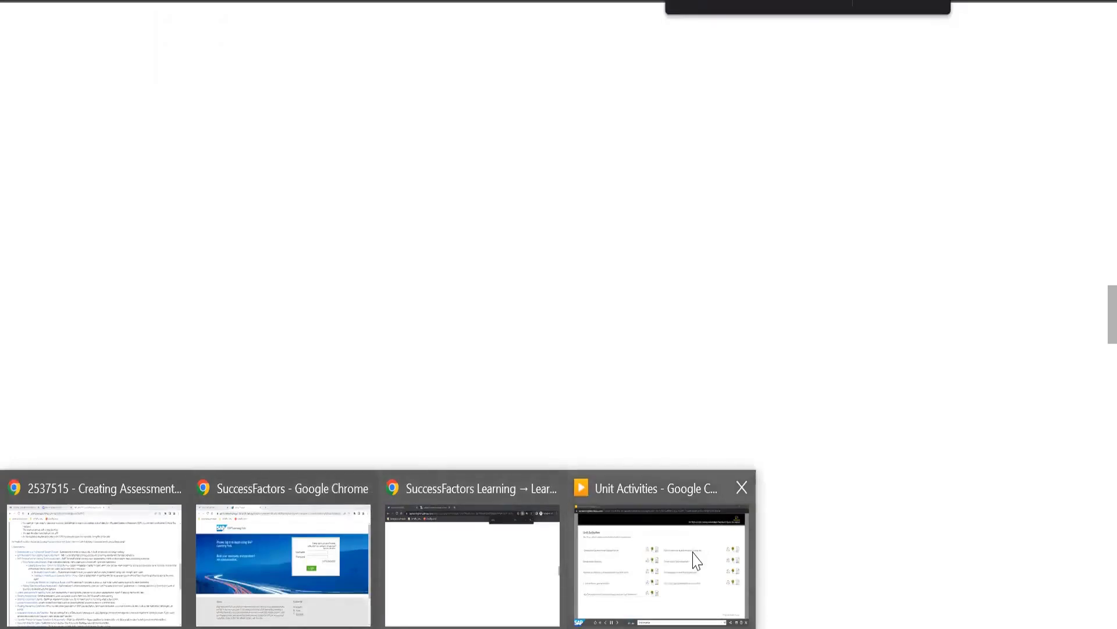
click(679, 526)
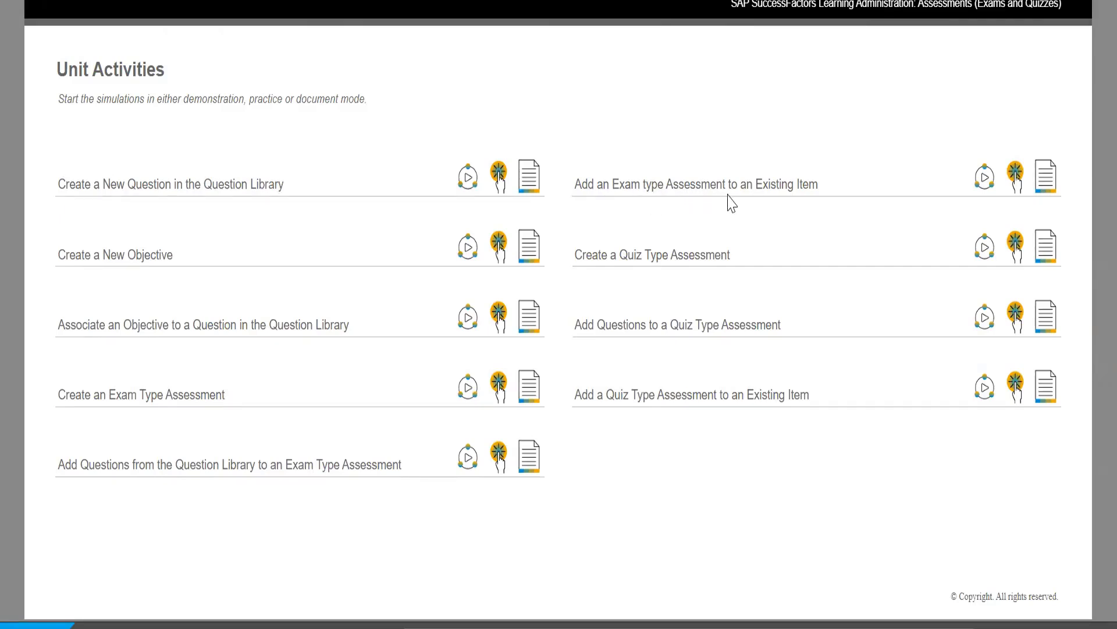
click(984, 185)
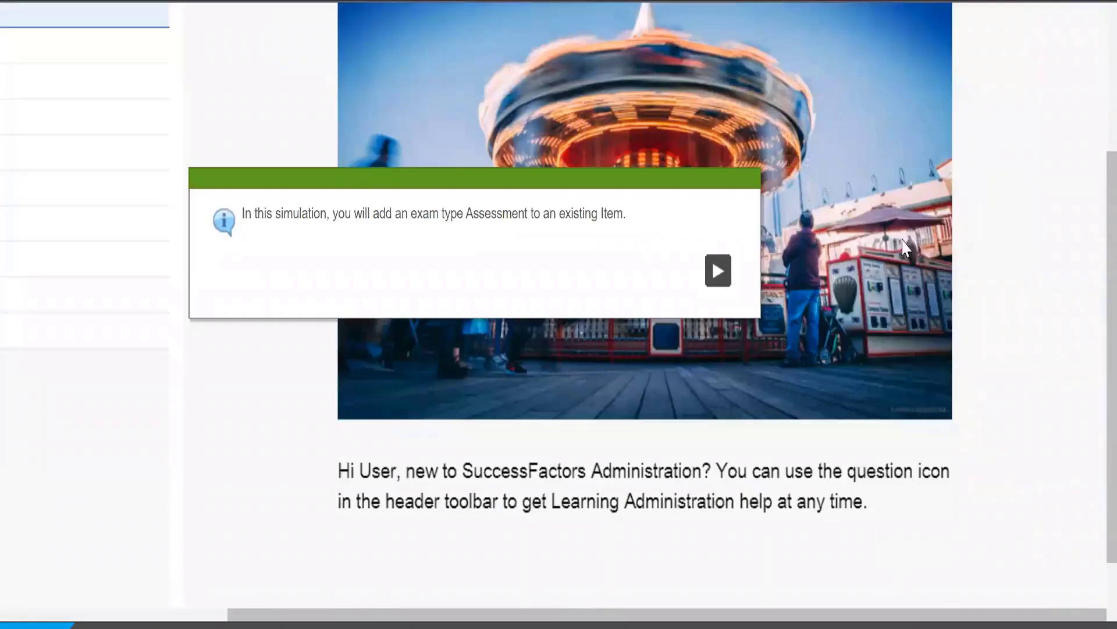
click(726, 279)
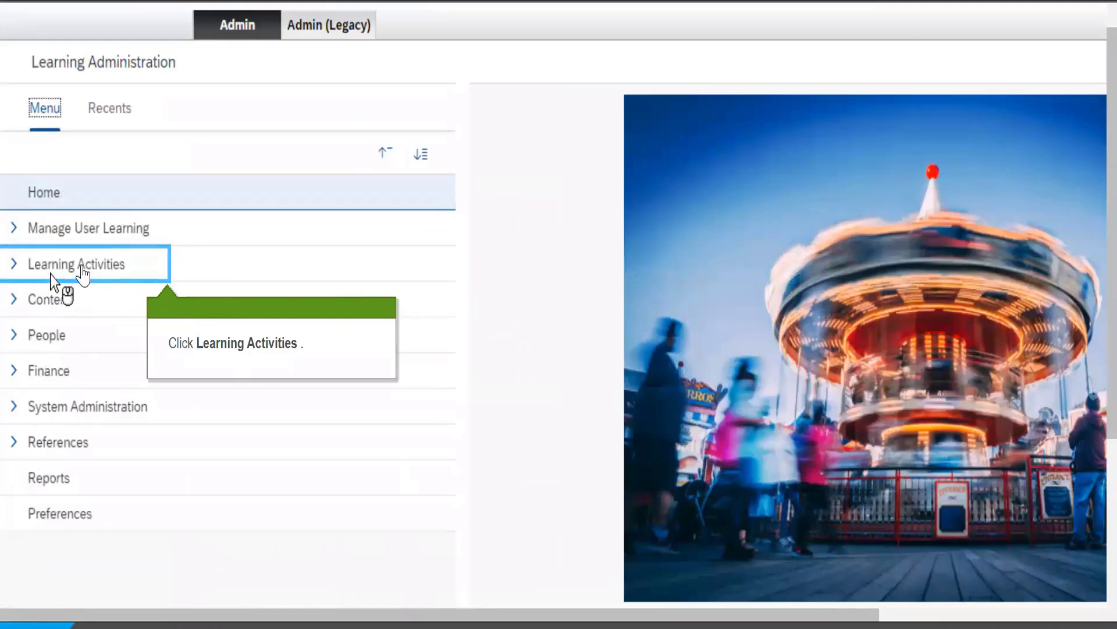
Search the learning items for active titles containing HCM and open the course's online content for editing
click(82, 269)
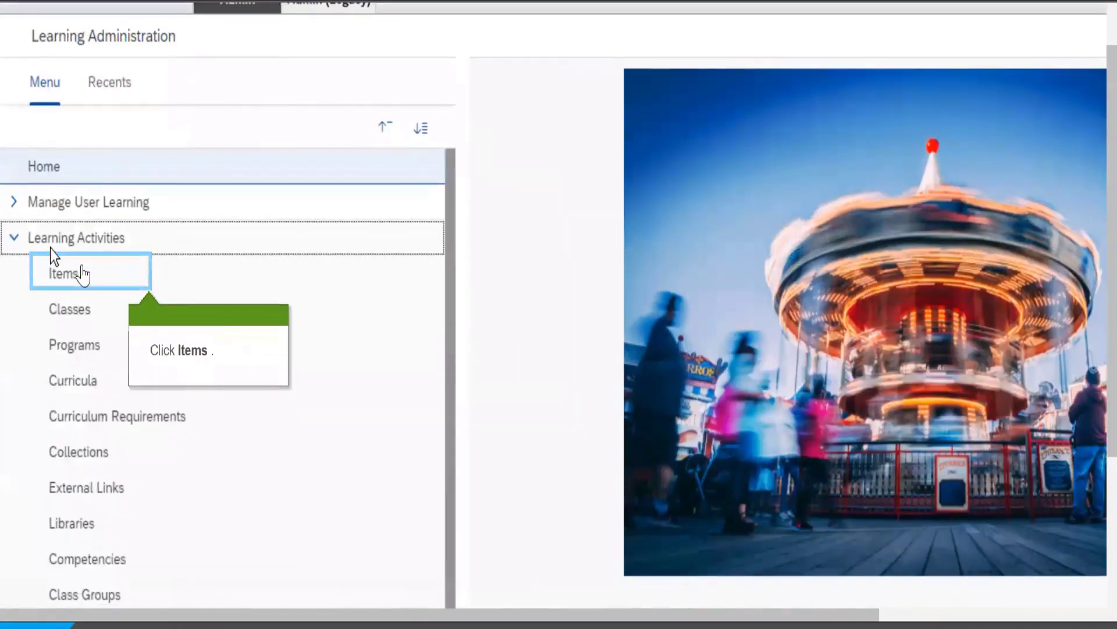
click(82, 273)
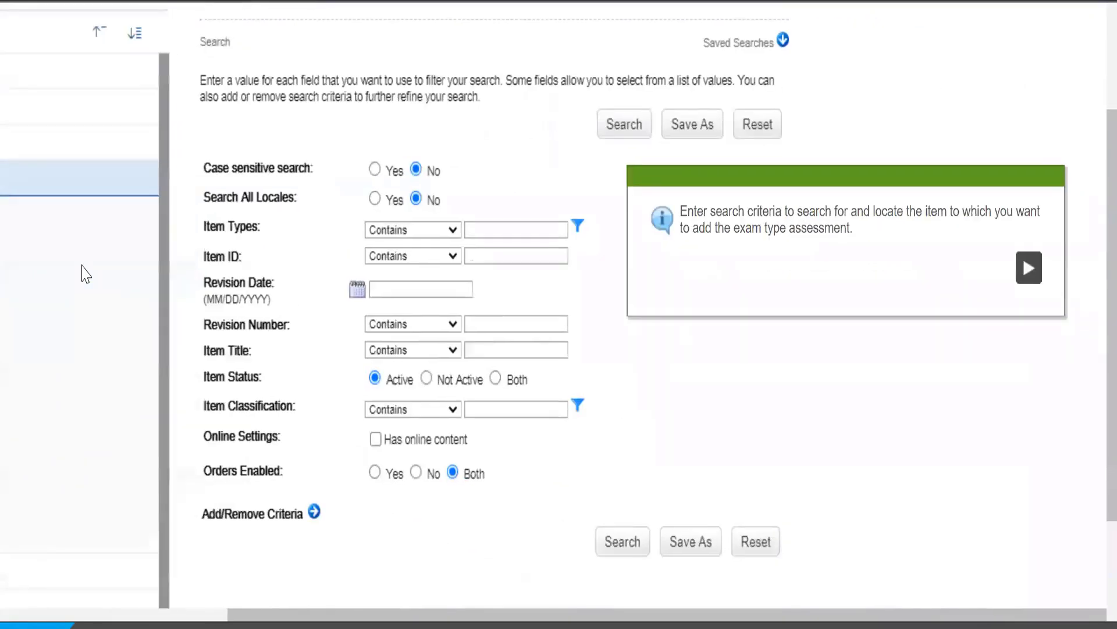
click(1029, 269)
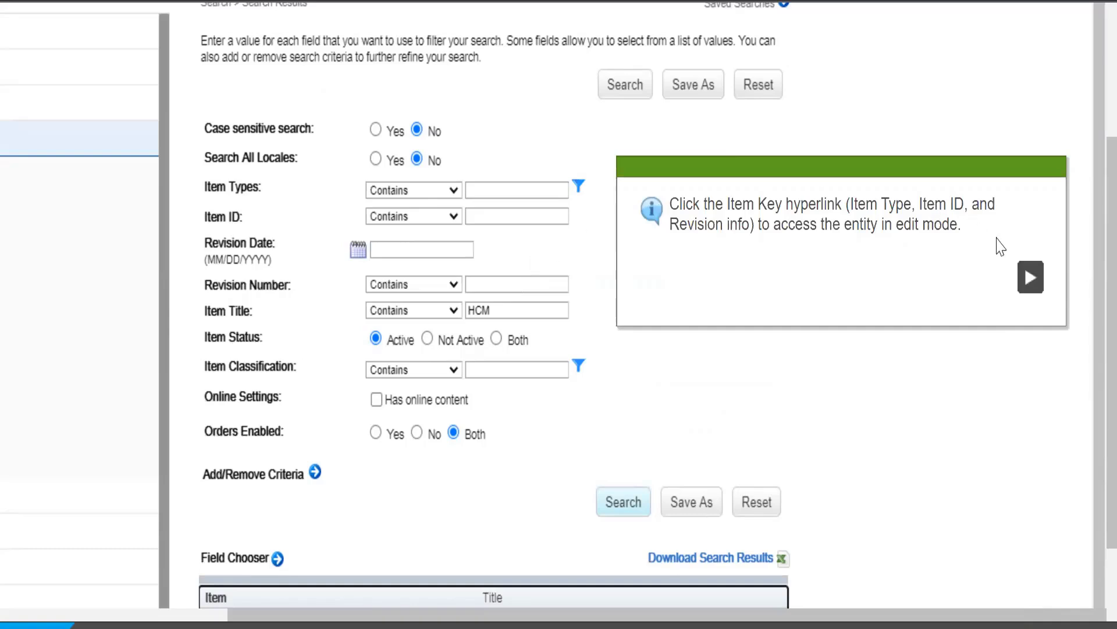
click(1026, 277)
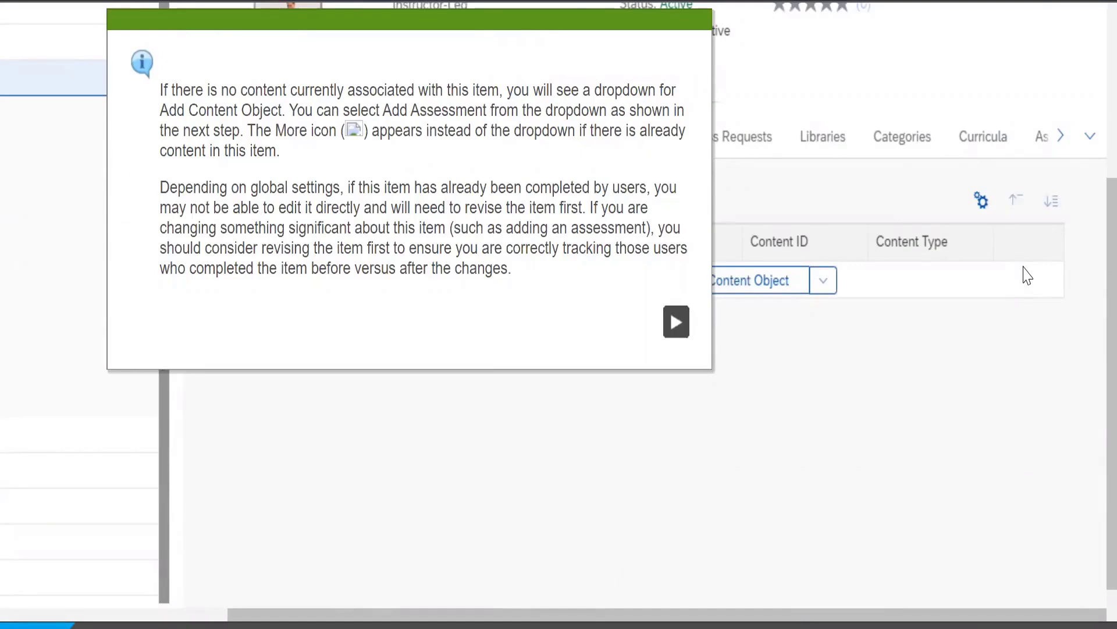
Start adding an assessment to the item's online content, search for Exam type assessments, and select HCM-Exam1
click(676, 322)
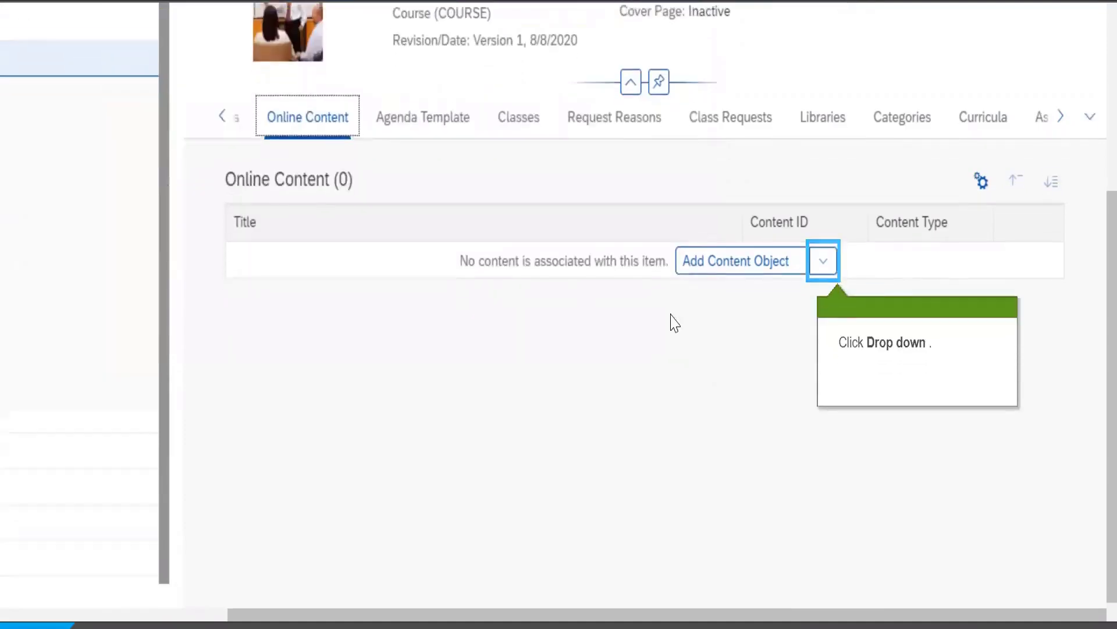
click(822, 260)
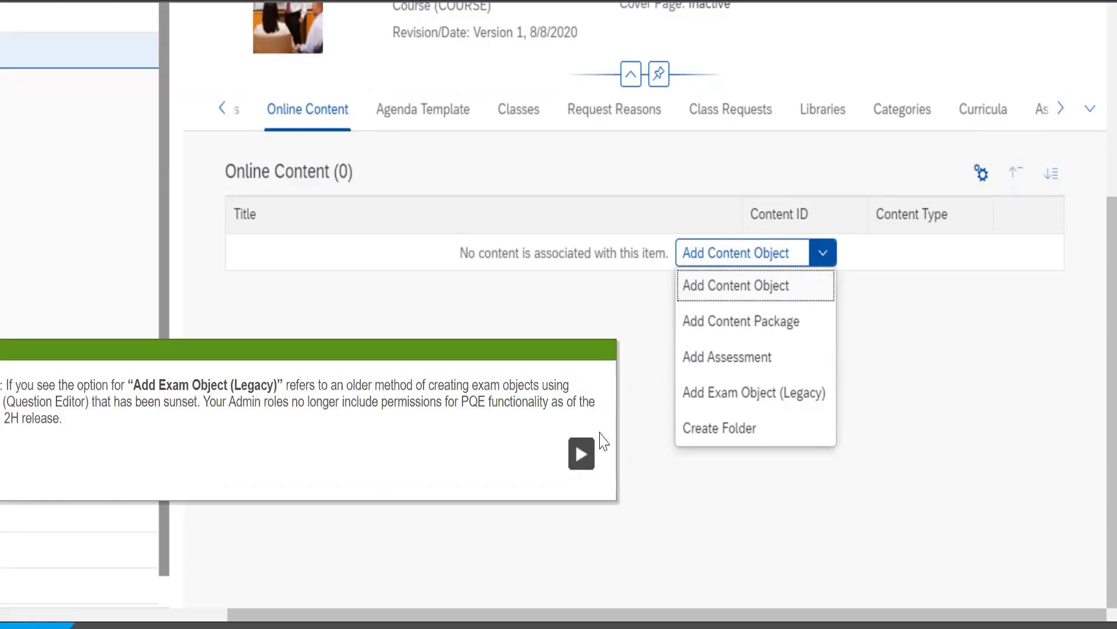
click(581, 454)
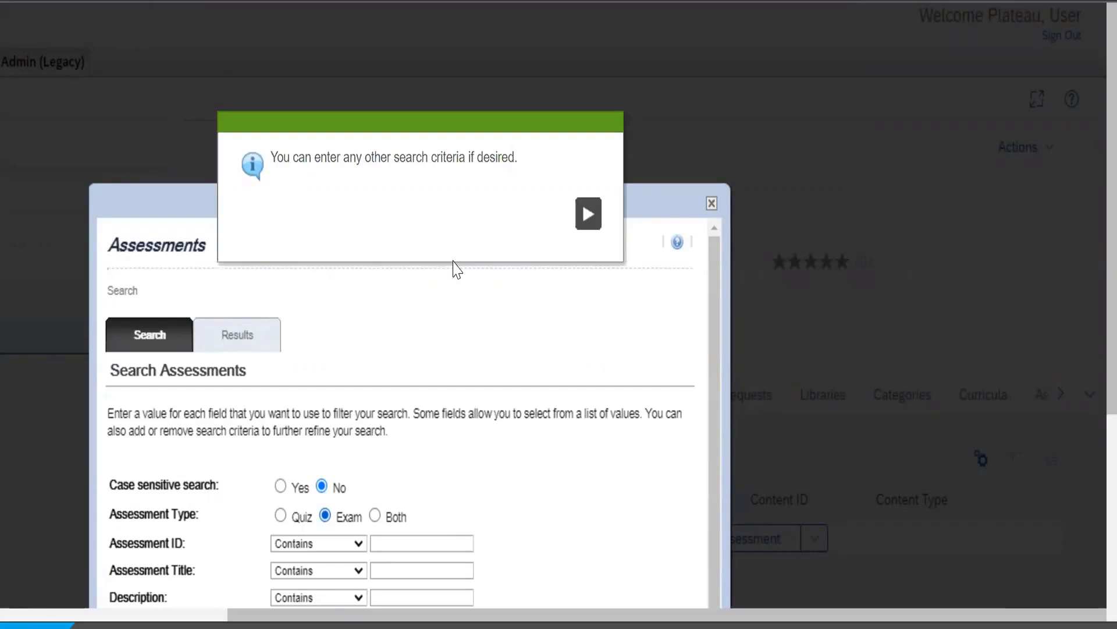
click(600, 214)
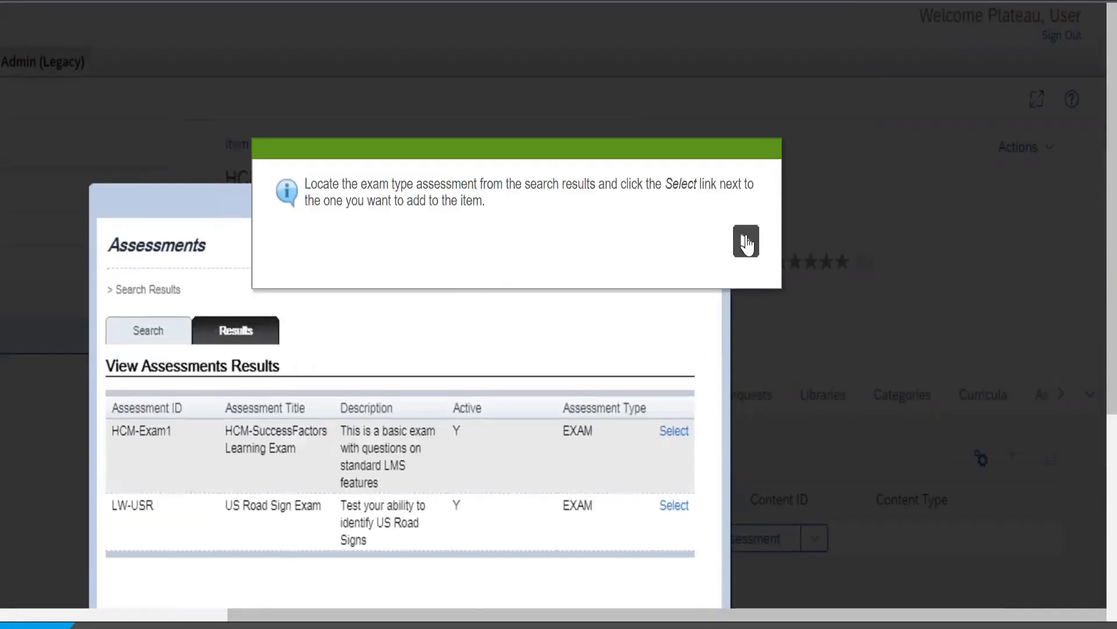
click(746, 240)
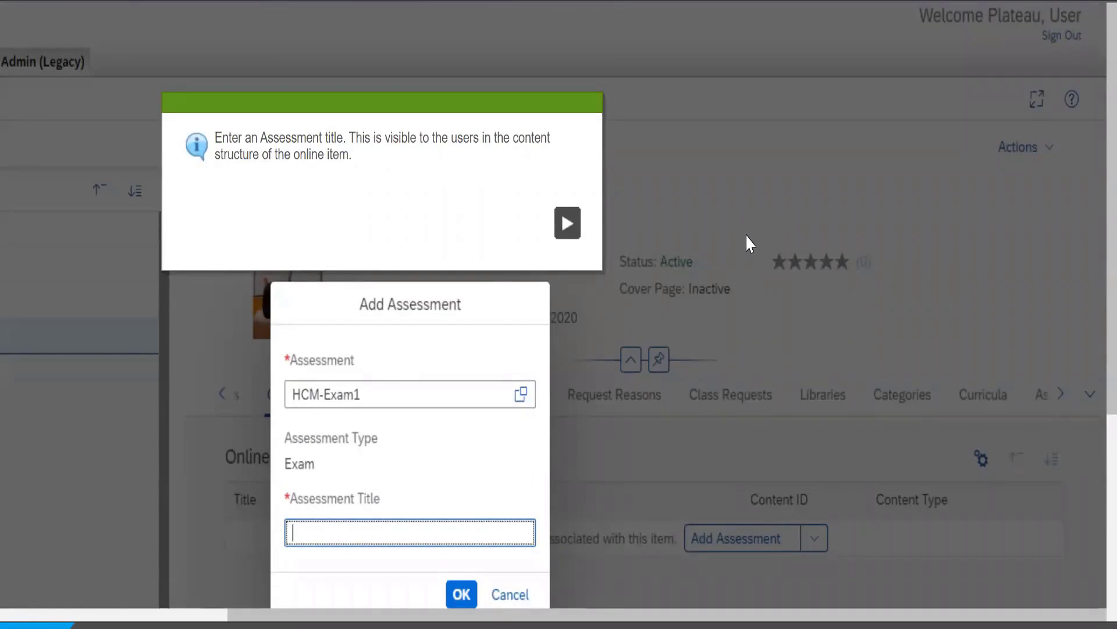
Title and add the exam assessment, and proceed to the content settings for making it available for launch
click(567, 223)
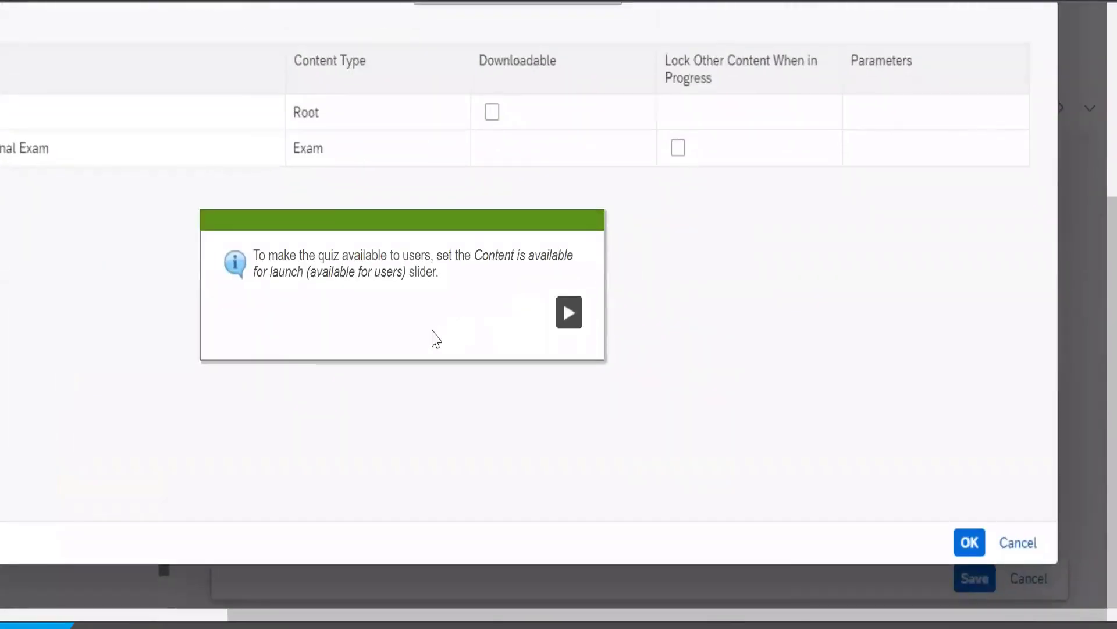
click(570, 314)
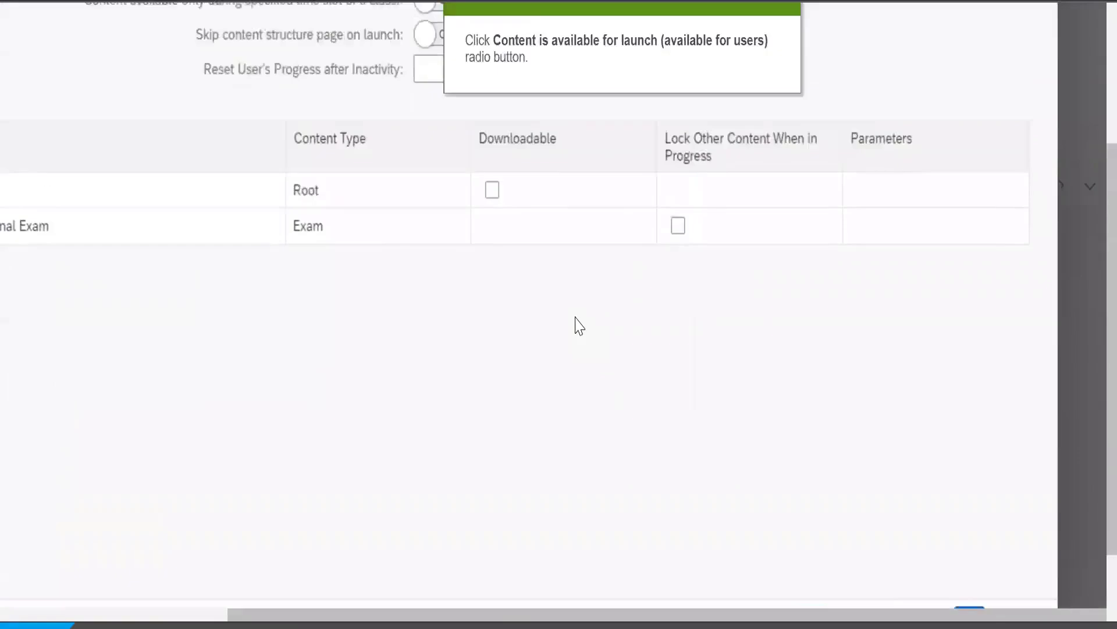